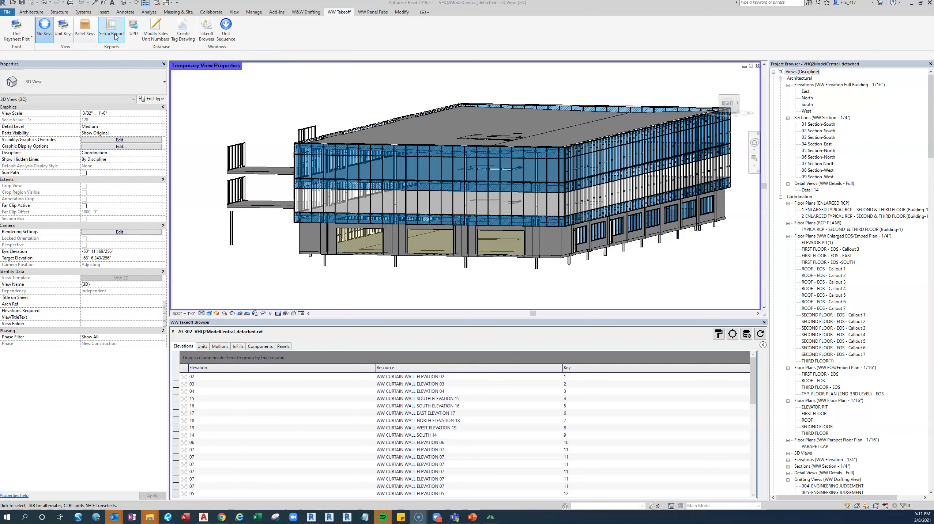
Generate the Setup Report and save it as Intersection_Report, an Excel workbook, in the VansHQ_Training Takeoff folder
left_click(115, 36)
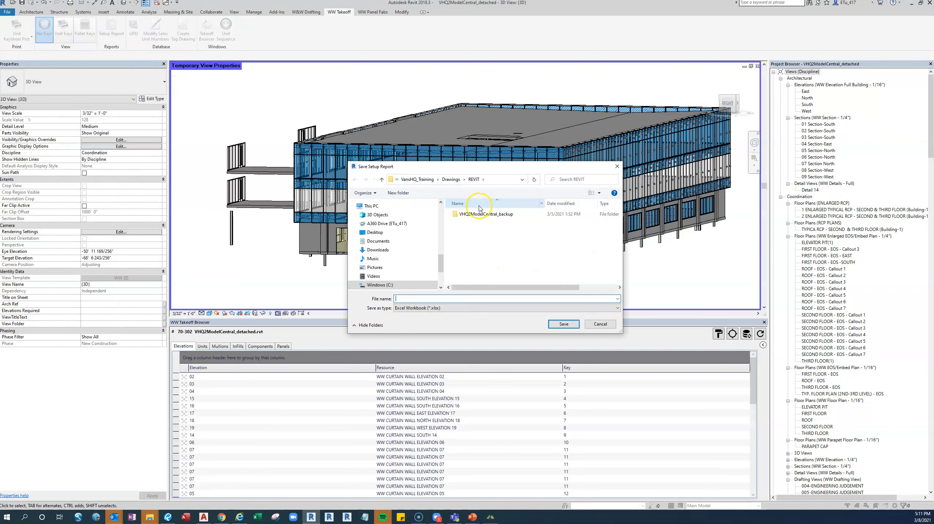
left_click(426, 179)
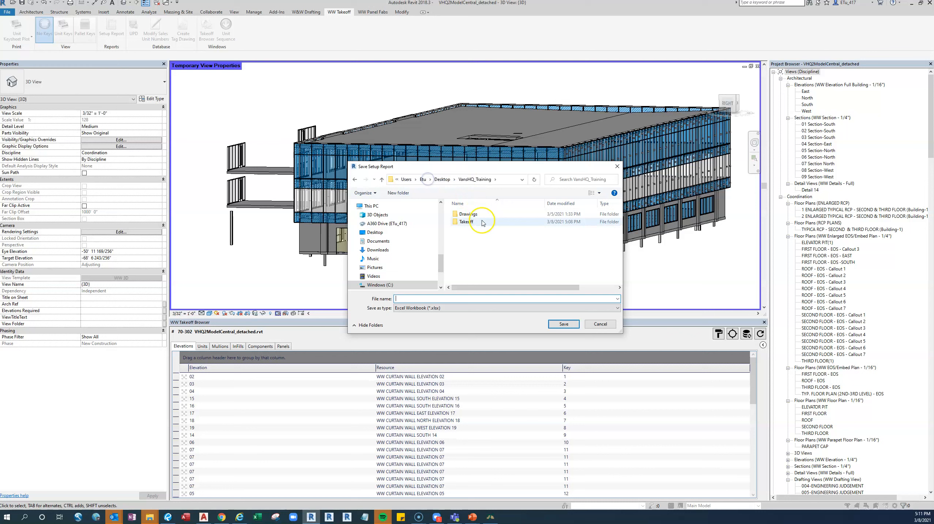
double_click(475, 223)
left_click(459, 299)
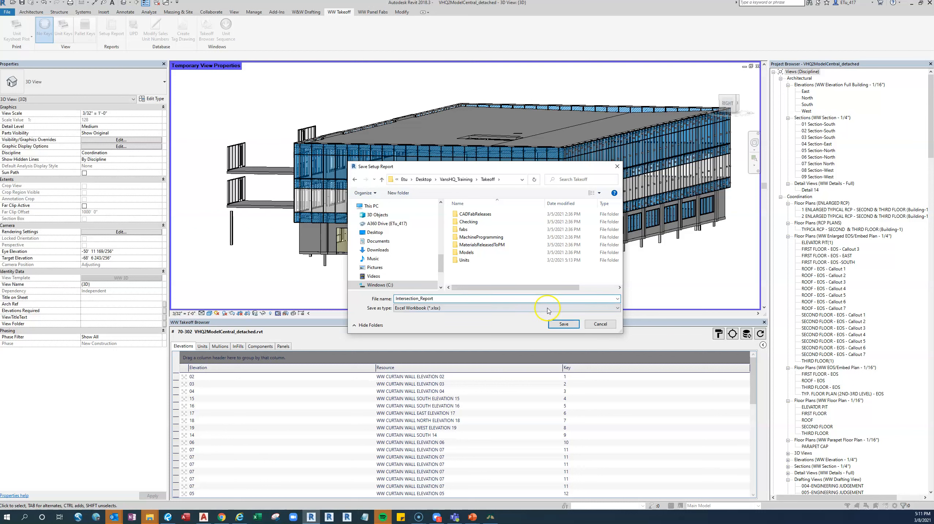
left_click(562, 325)
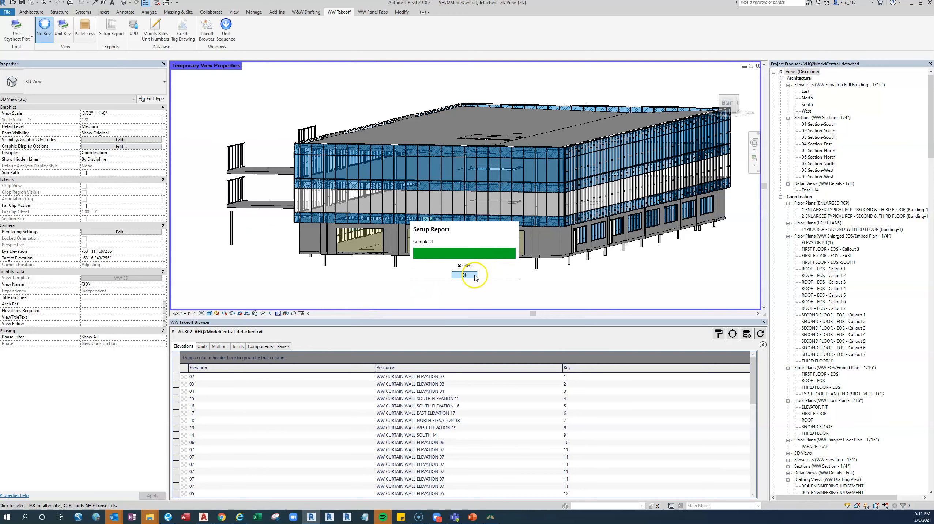
left_click(474, 276)
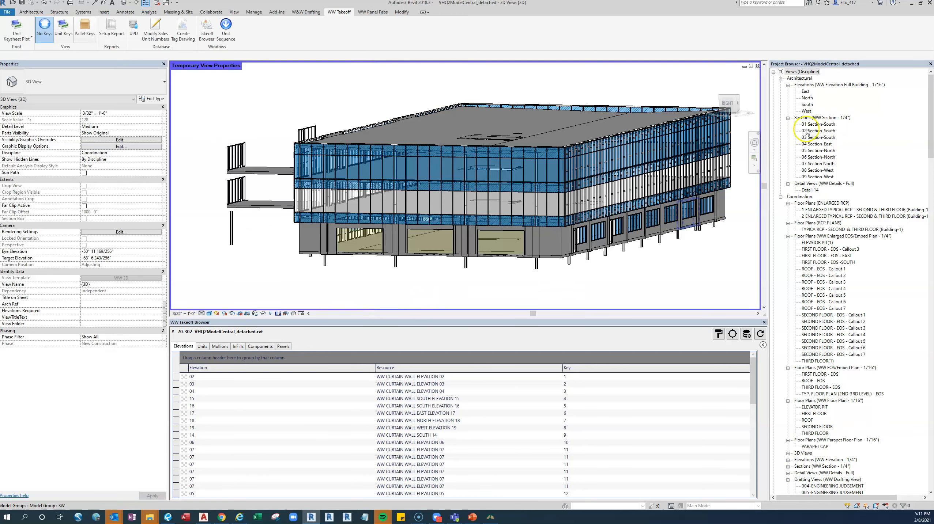
Leave Revit and open the Intersection_Report workbook from the VansHQ_Training Takeoff folder in Excel
left_click(914, 3)
double_click(698, 334)
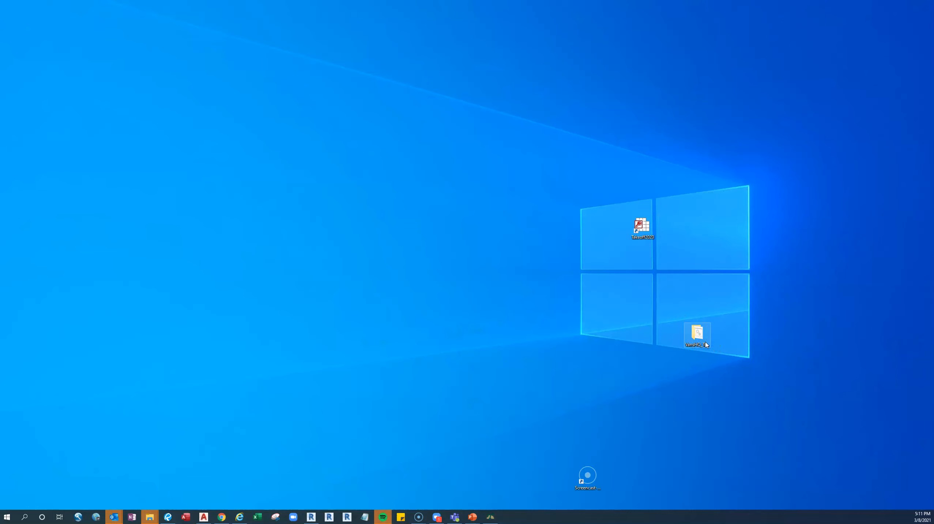
left_click(412, 158)
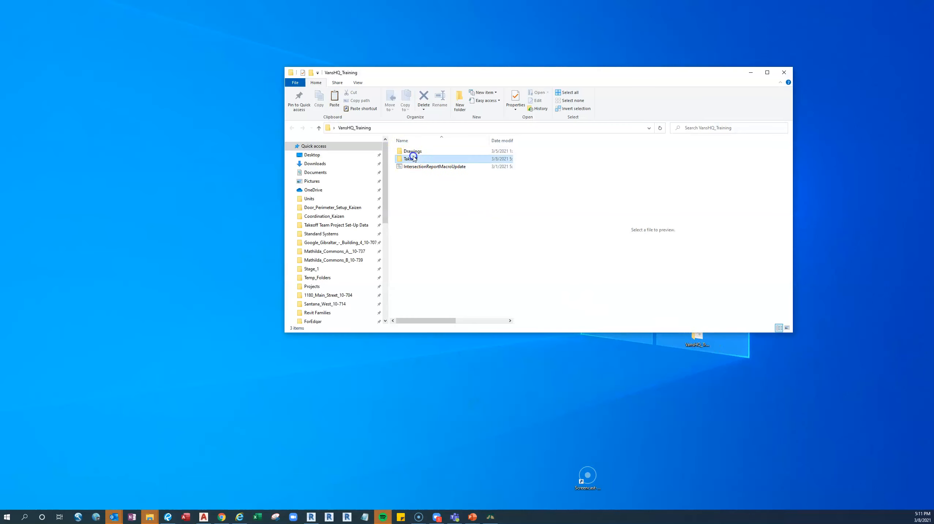
double_click(413, 158)
left_click(424, 204)
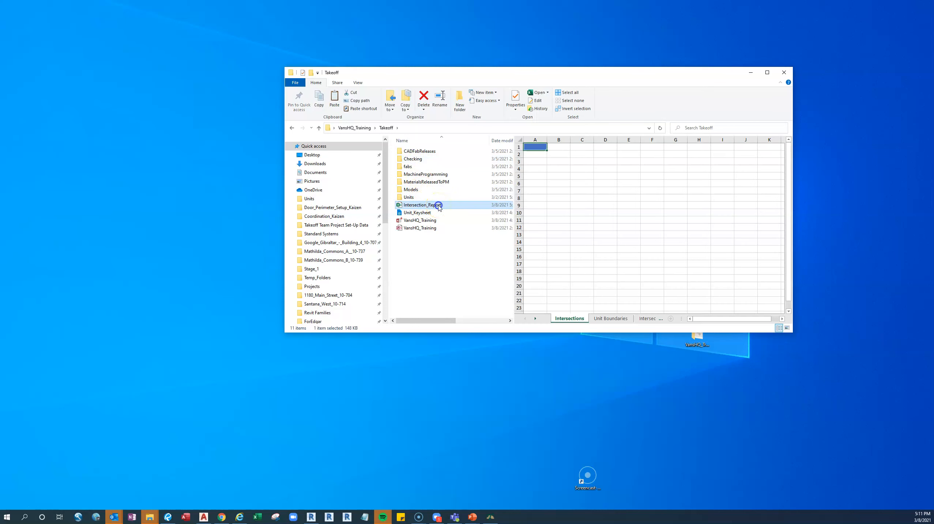
double_click(439, 205)
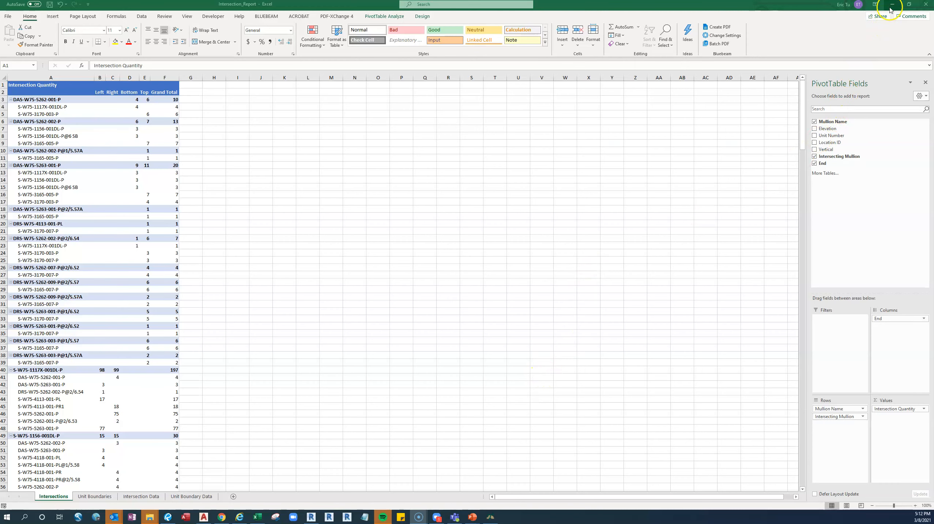
left_click(909, 4)
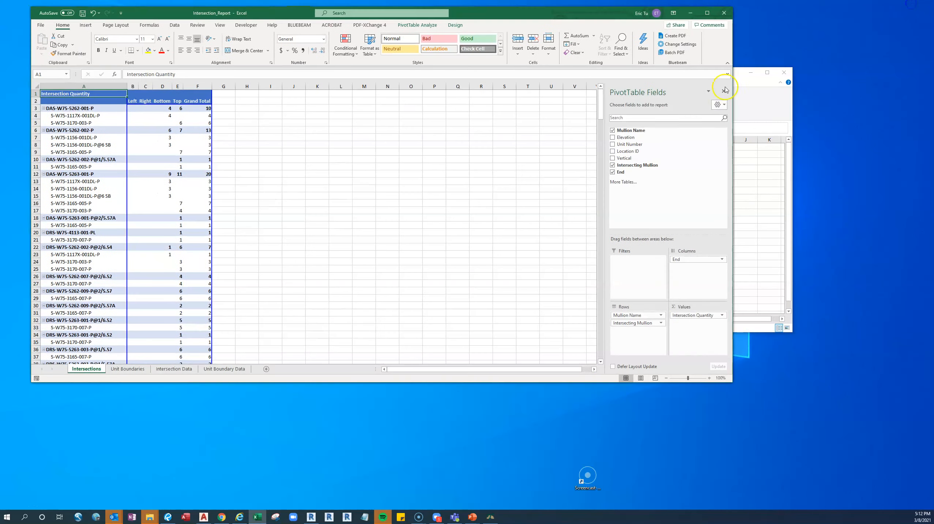
left_click(745, 111)
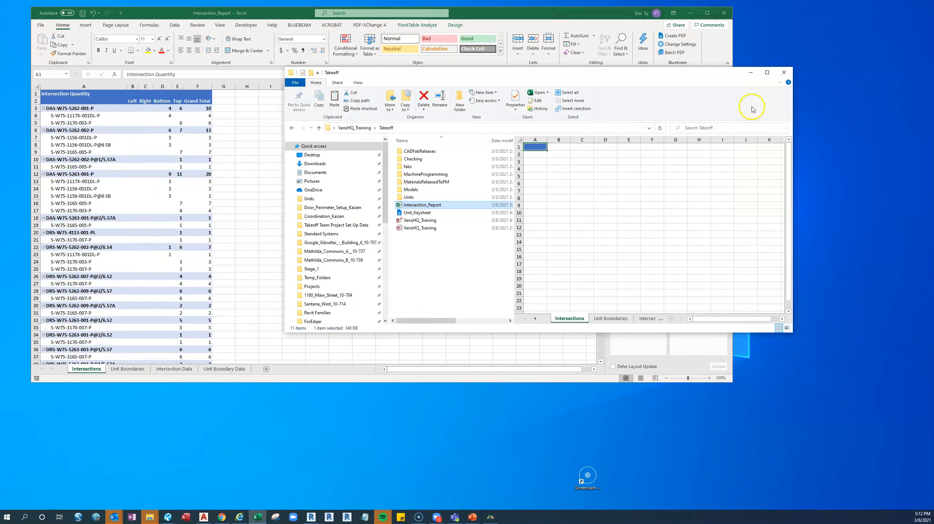
left_click(750, 72)
mouse_move(602, 16)
left_mouse_down()
mouse_move(534, 36)
mouse_move(592, 21)
left_mouse_up()
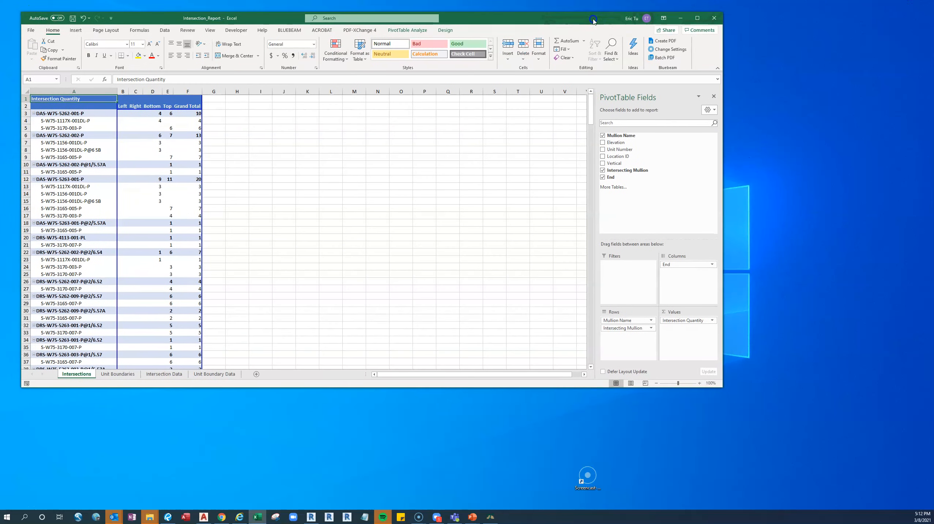
left_click(679, 17)
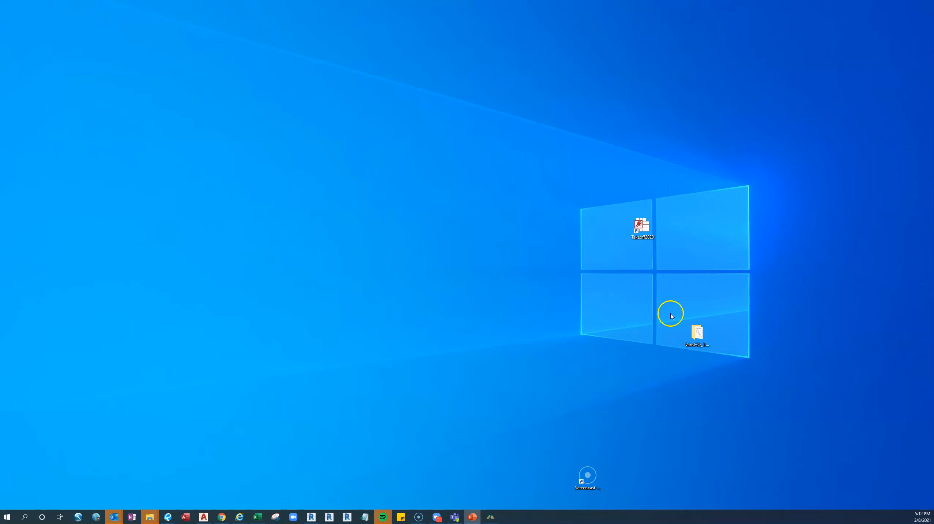
double_click(697, 334)
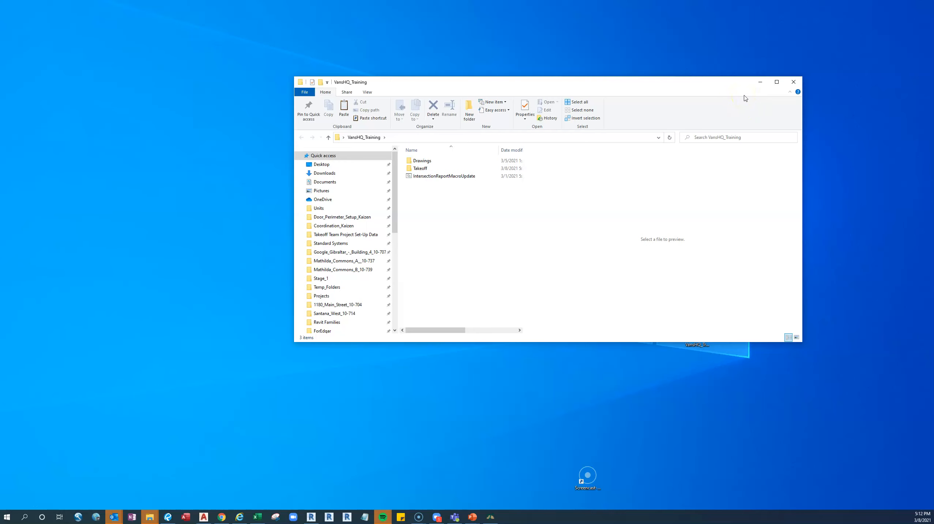
left_click(760, 82)
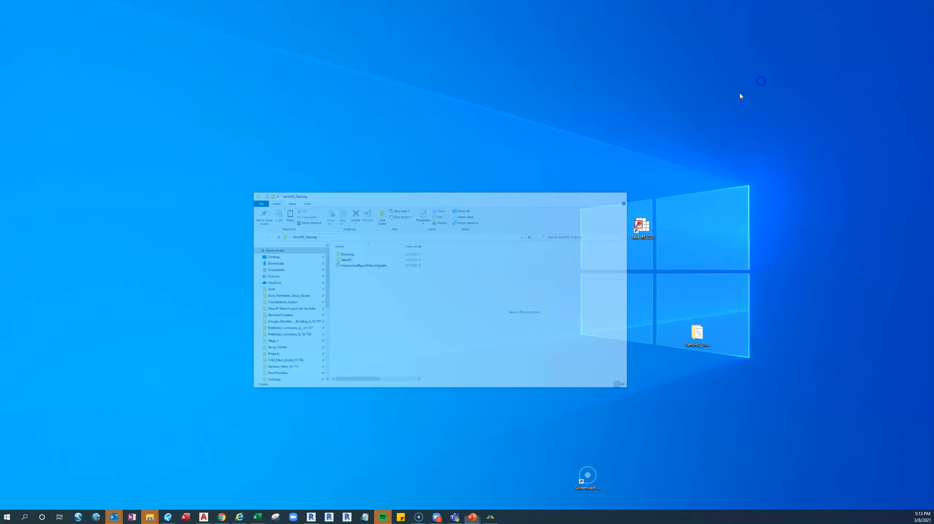
left_click(256, 516)
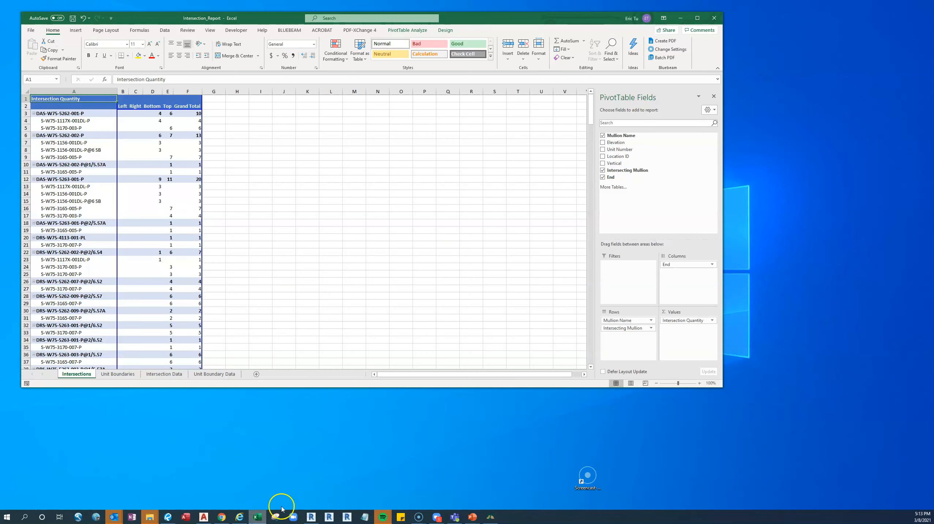
left_click(697, 18)
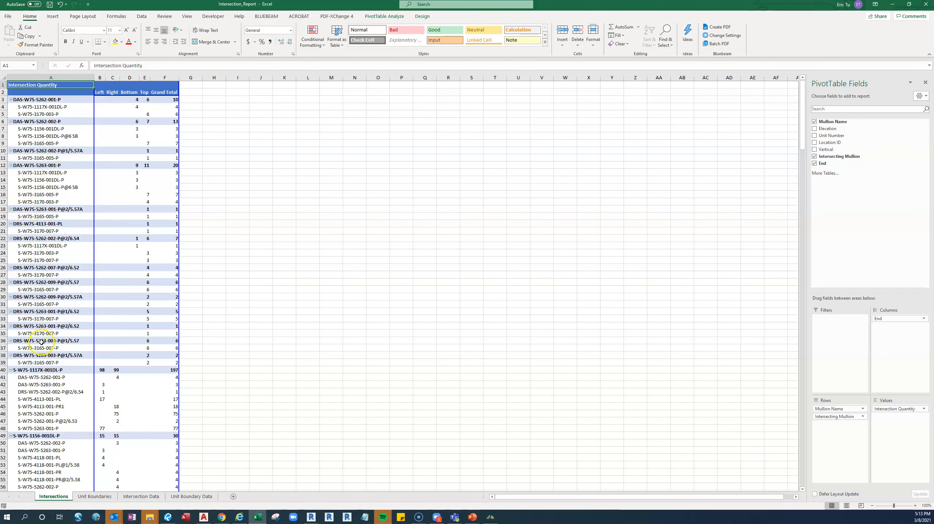
Add the Unit Number field to the Intersections pivot table
scroll(41, 341, "down", 6)
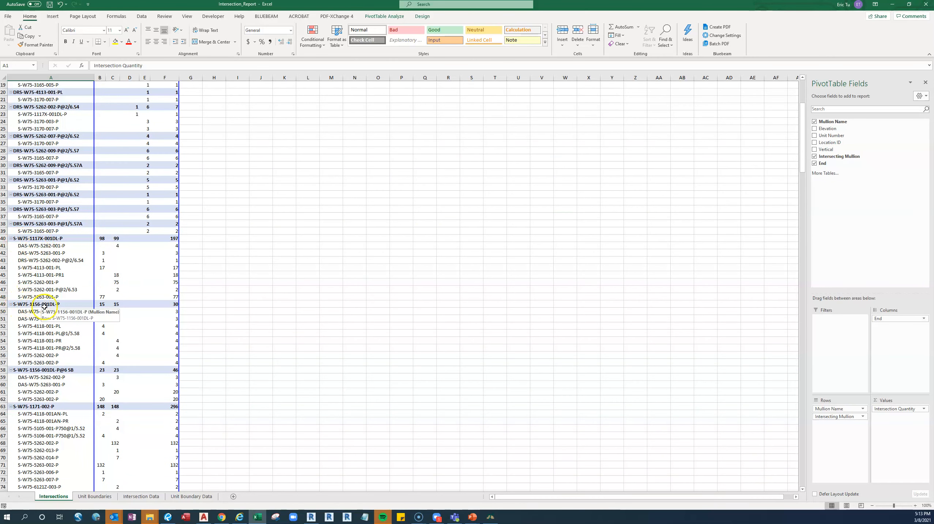
scroll(53, 369, "down", 3)
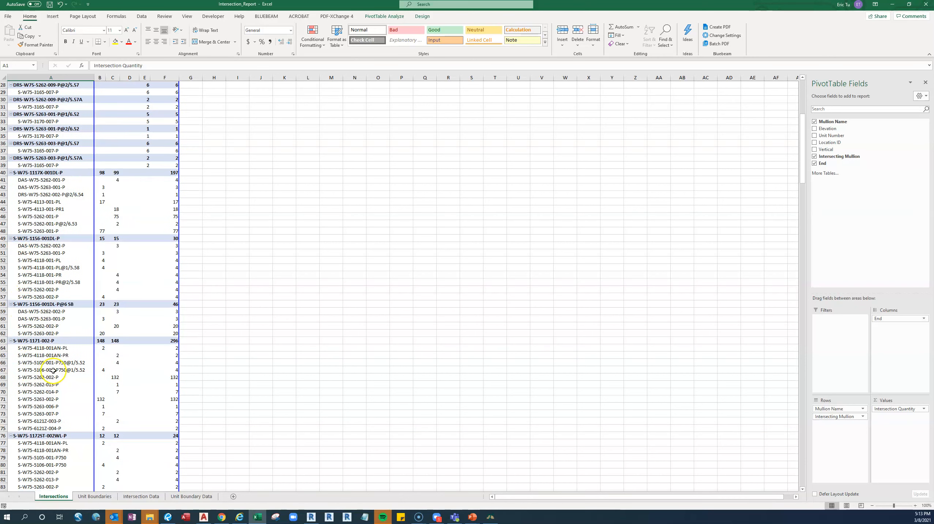
scroll(53, 371, "down", 7)
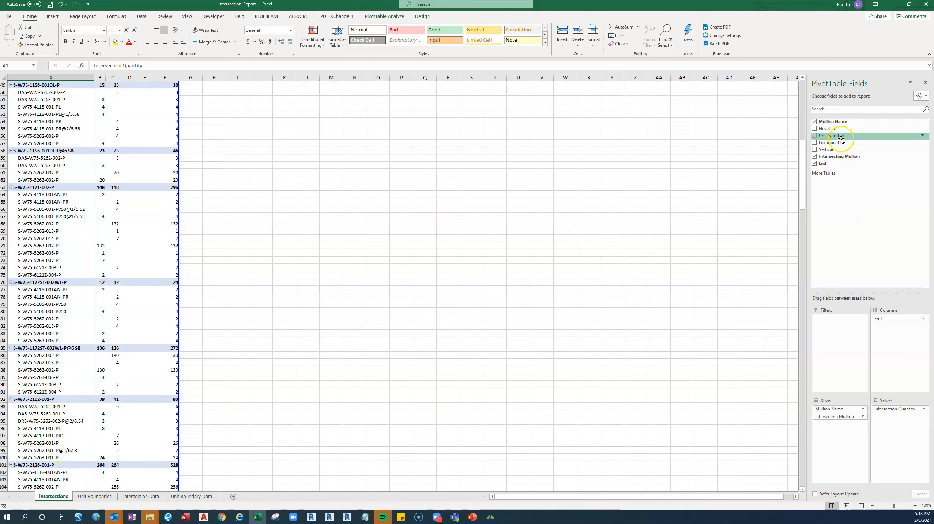
left_click(814, 137)
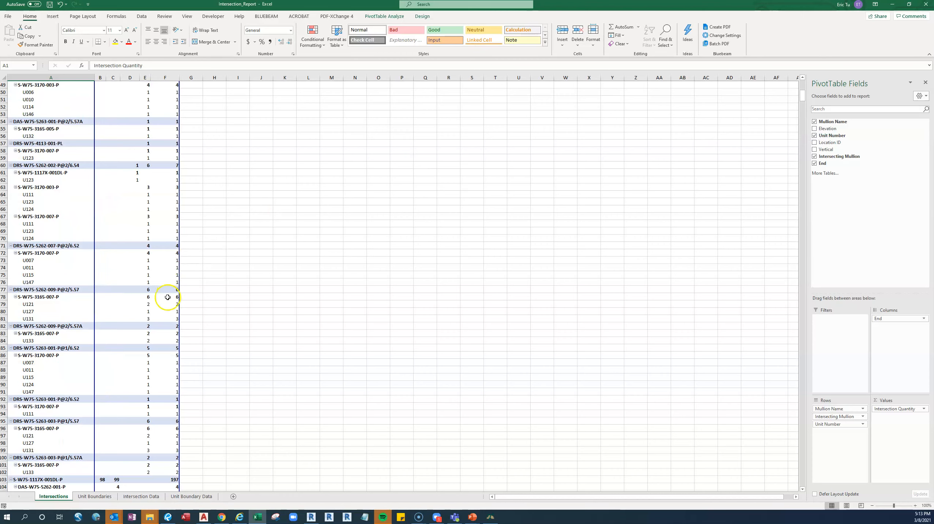
scroll(167, 297, "up", 4)
scroll(168, 297, "up", 12)
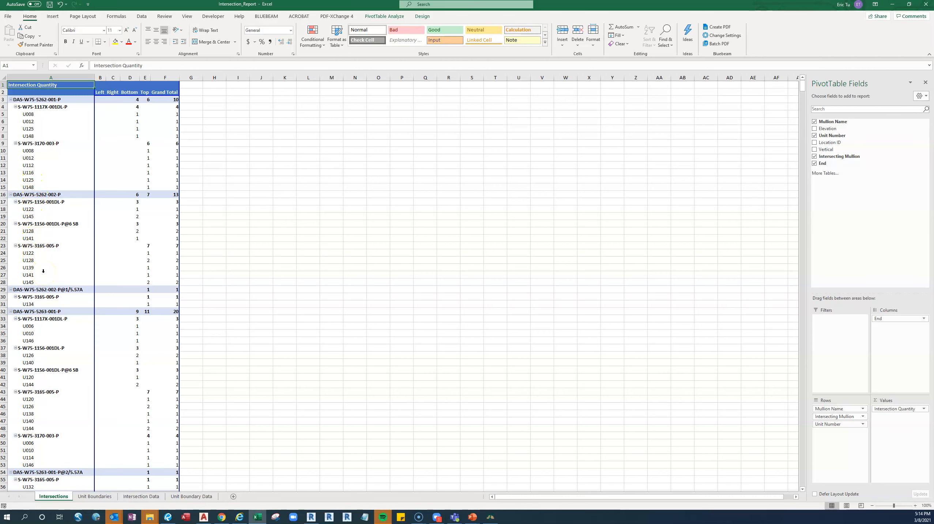
Widen the Left, Right, Bottom and Top columns on the Unit Boundaries sheet so the mullion names can be read
left_click(95, 497)
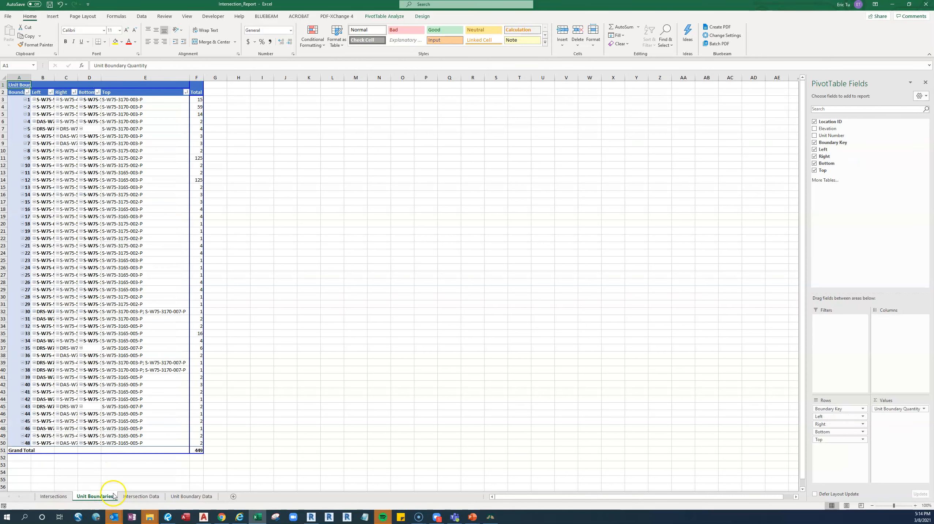
left_click_drag(191, 79, 232, 78)
left_click_drag(102, 77, 141, 78)
mouse_move(78, 78)
left_mouse_down()
mouse_move(110, 78)
mouse_move(74, 78)
mouse_move(94, 78)
left_mouse_up()
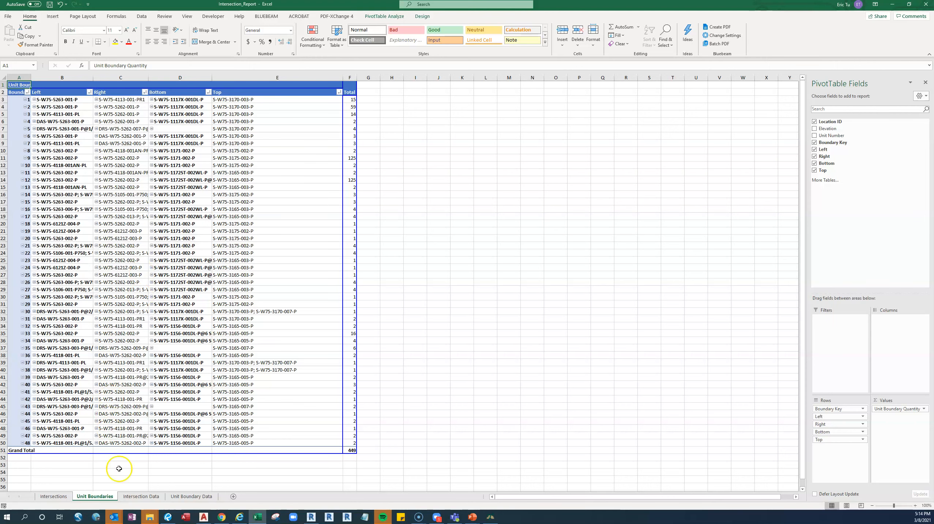
Review the Intersection Data and Unit Boundary Data sheets, and return to the Intersections sheet
left_click(147, 498)
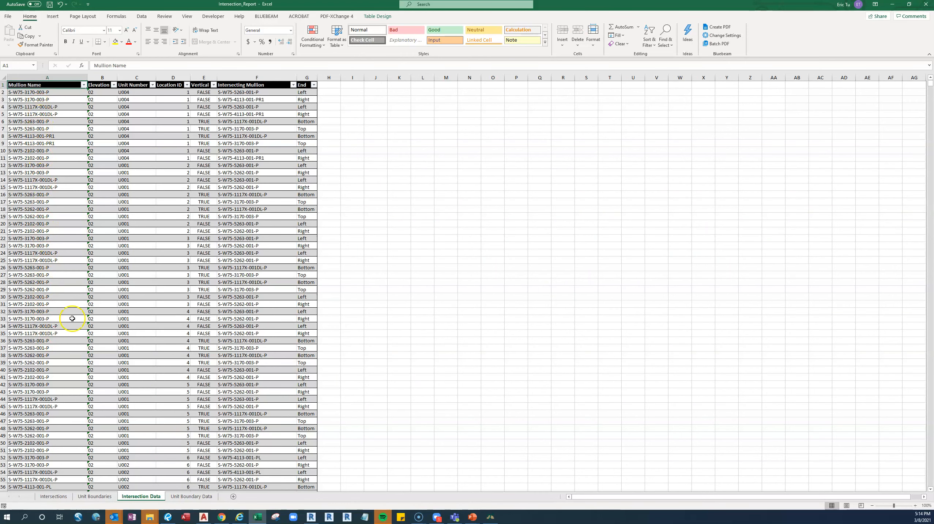
left_click(186, 502)
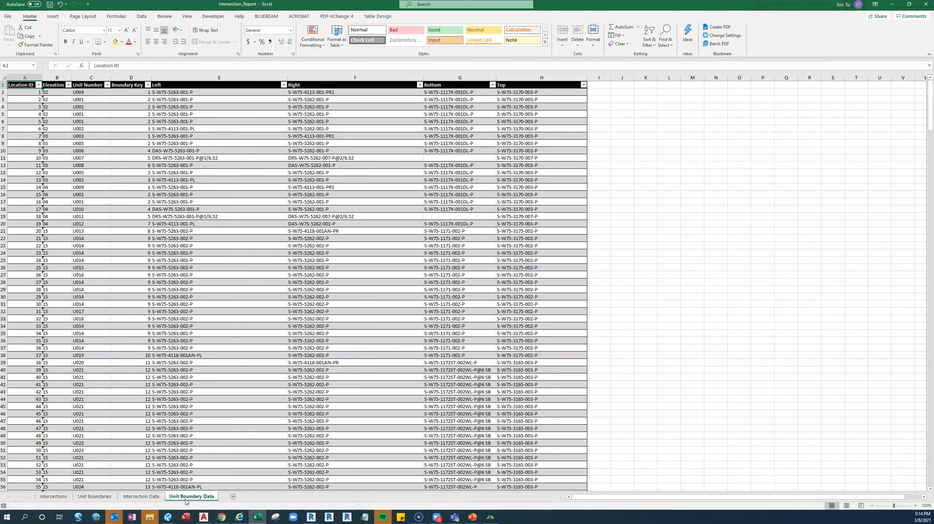
left_click(101, 500)
left_click(59, 499)
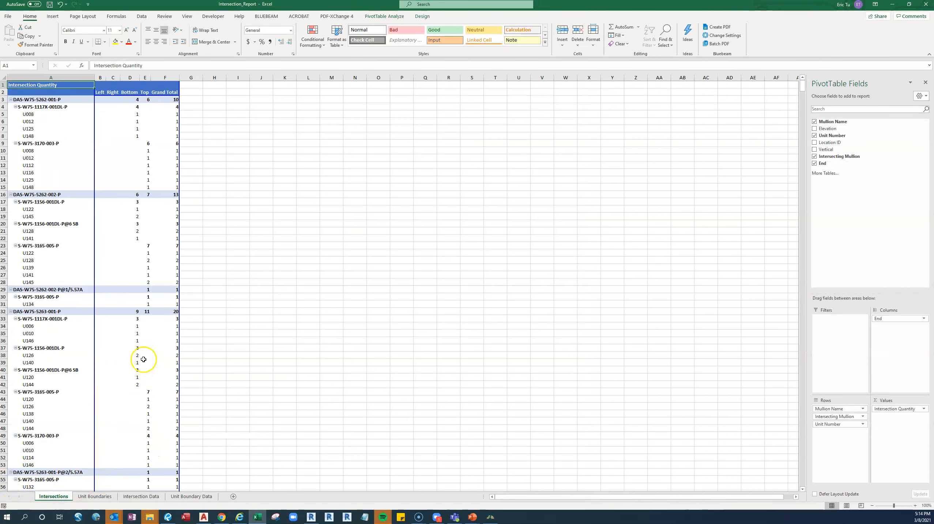
mouse_move(143, 359)
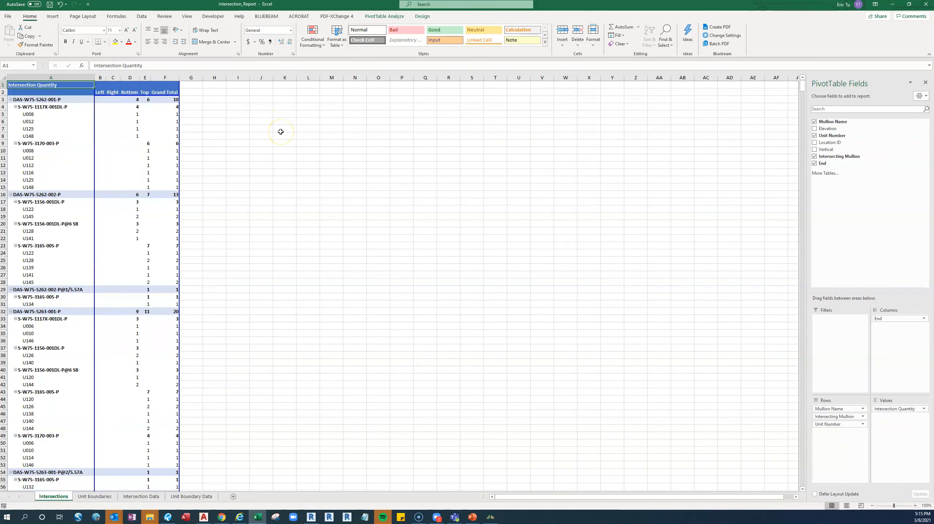
Run the PERSONAL.XLSB macro check_data_exists on the intersection report
left_click(262, 109)
left_click(213, 16)
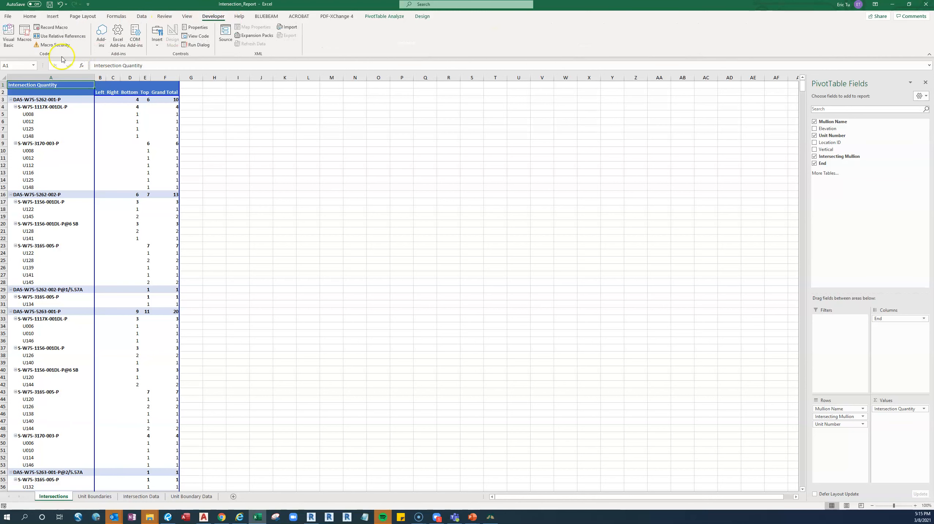
left_click(26, 38)
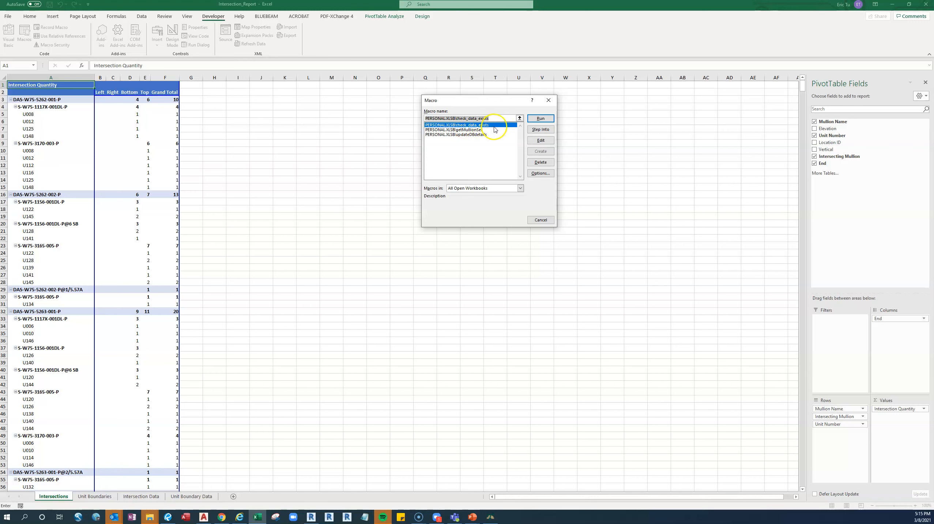
left_click(541, 118)
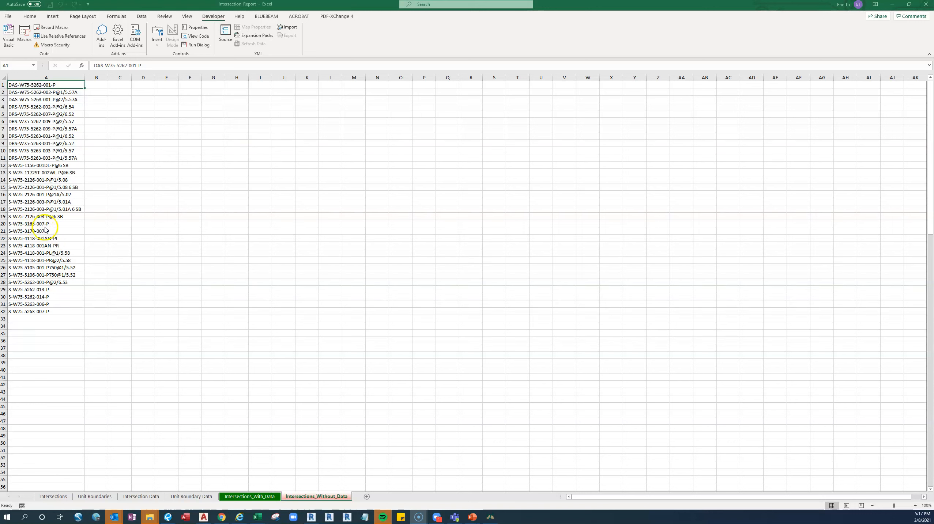
Switch to AutoCAD and run the ACADPARTS command to show the Server Standard Details
left_click(205, 518)
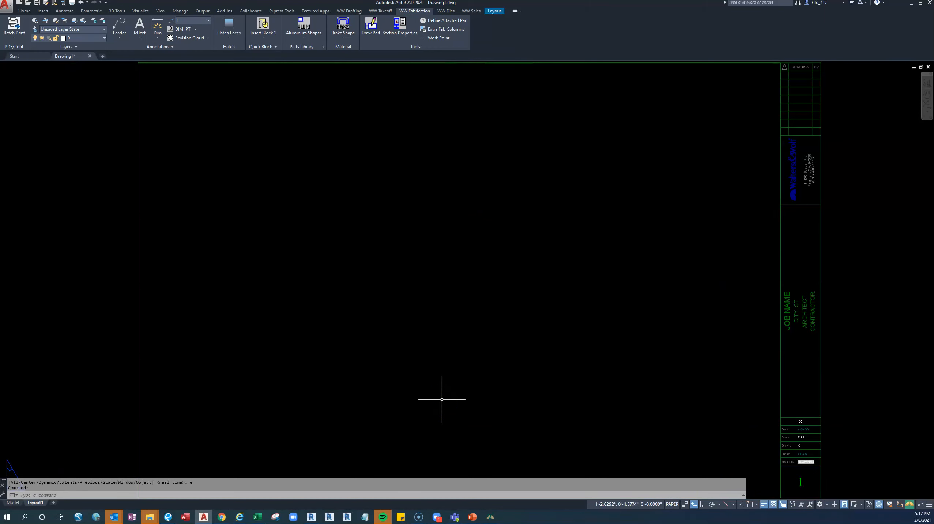
type("acadparts")
key("Return")
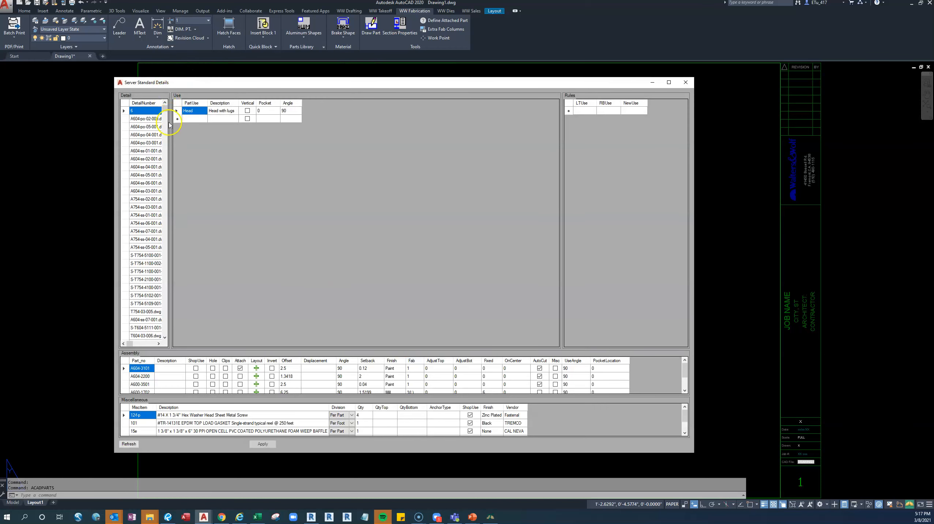
left_click_drag(168, 125, 472, 140)
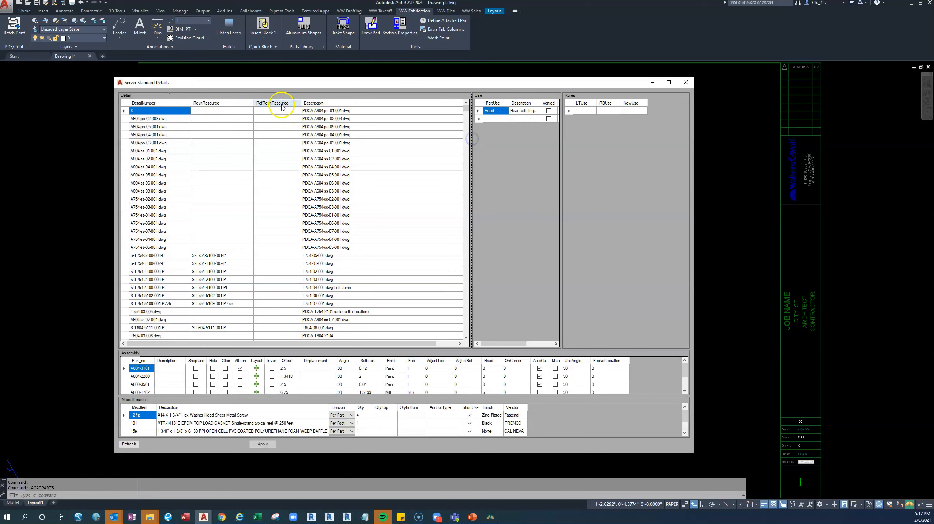
Sort the server standard details by RevitResource and find the S-W75-3165 details
left_click(230, 103)
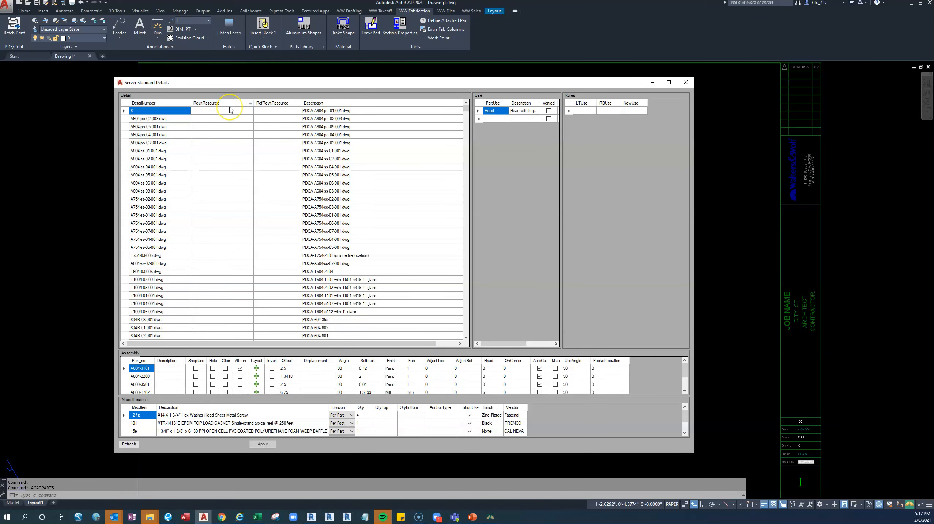
scroll(222, 192, "down", 15)
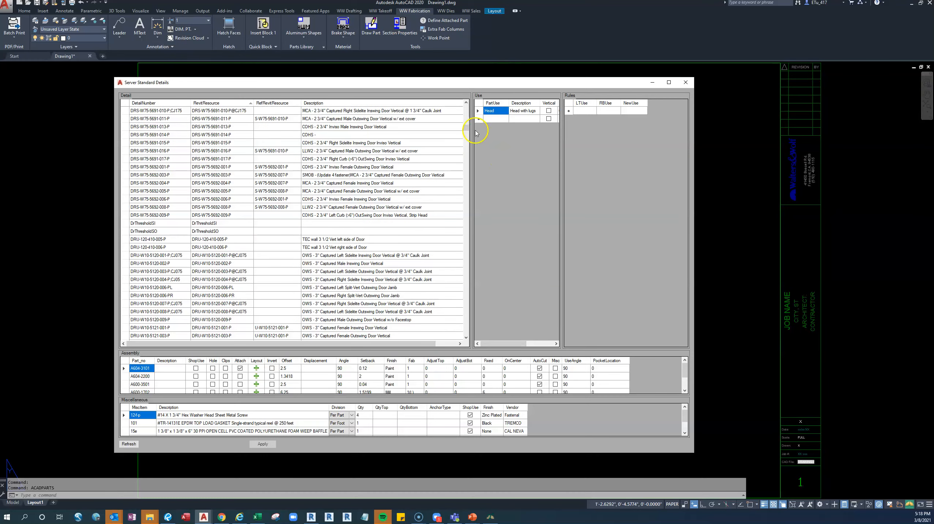
left_click_drag(466, 129, 467, 182)
scroll(244, 219, "down", 1)
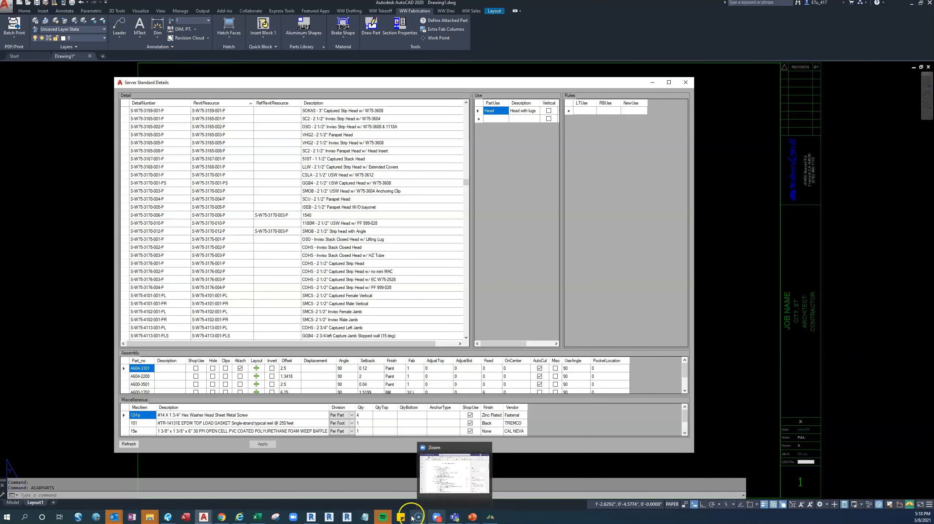
Switch to Excel to check the Intersections_Without_Data sheet, and return to the server standard details in AutoCAD
mouse_move(258, 516)
left_click(258, 499)
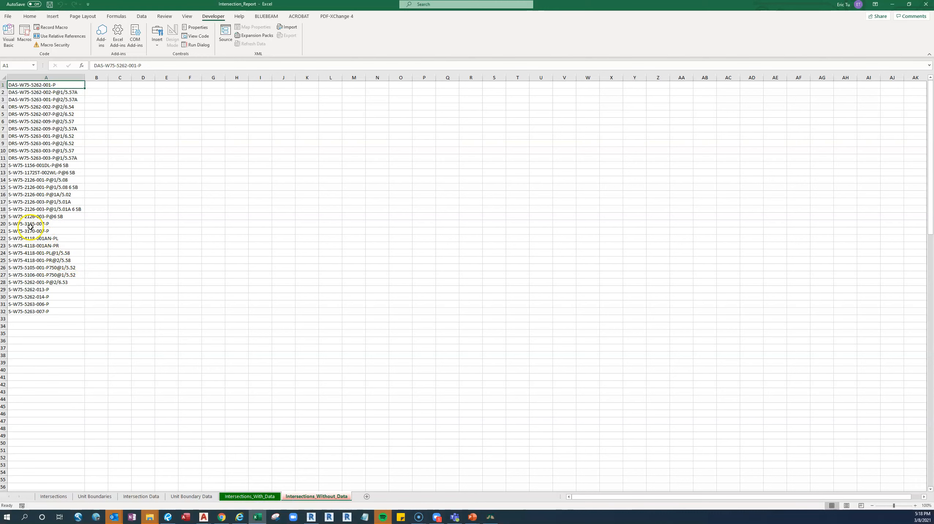
left_click(892, 5)
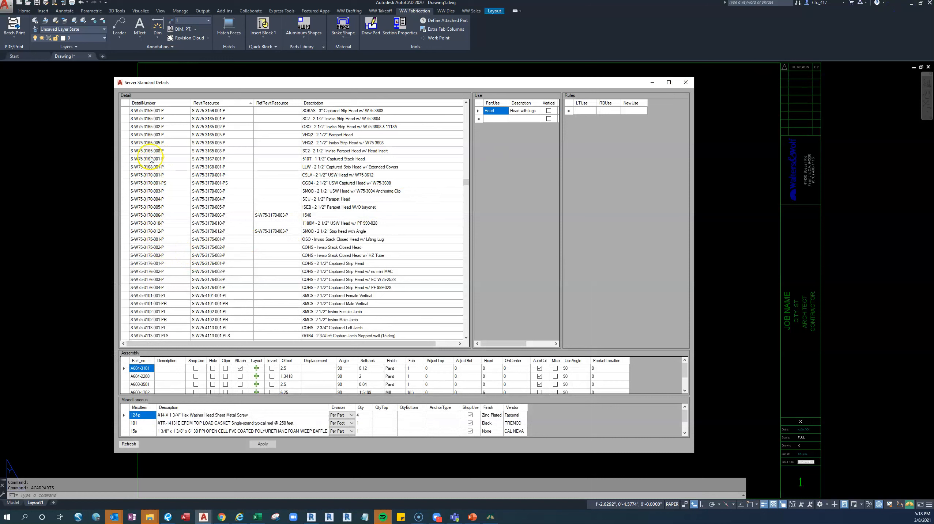
Examine the uses, assembly parts and miscellaneous items of details S-W75-3165-001-P to S-W75-3165-008-P, and close the Server Standard Details
left_click(151, 119)
left_click(157, 126)
left_click(161, 135)
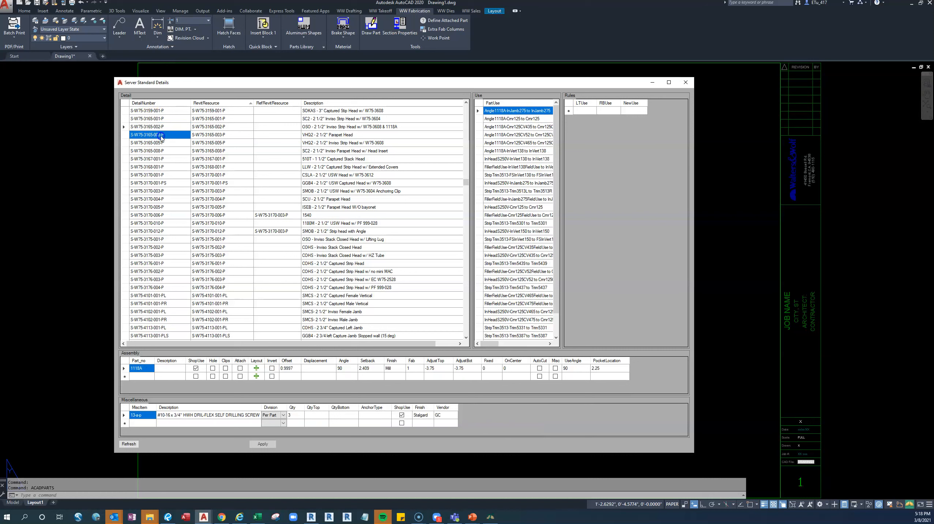
left_click(161, 143)
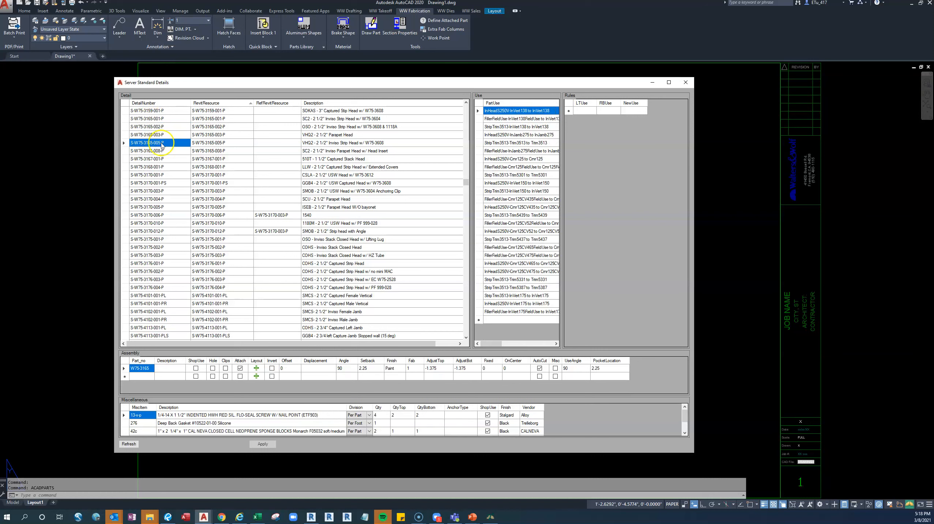
left_click(162, 151)
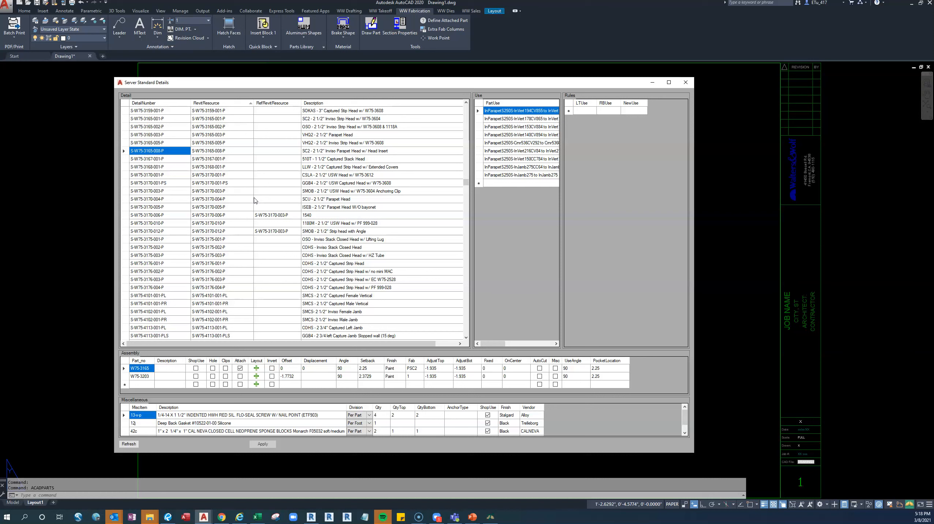
left_click(687, 83)
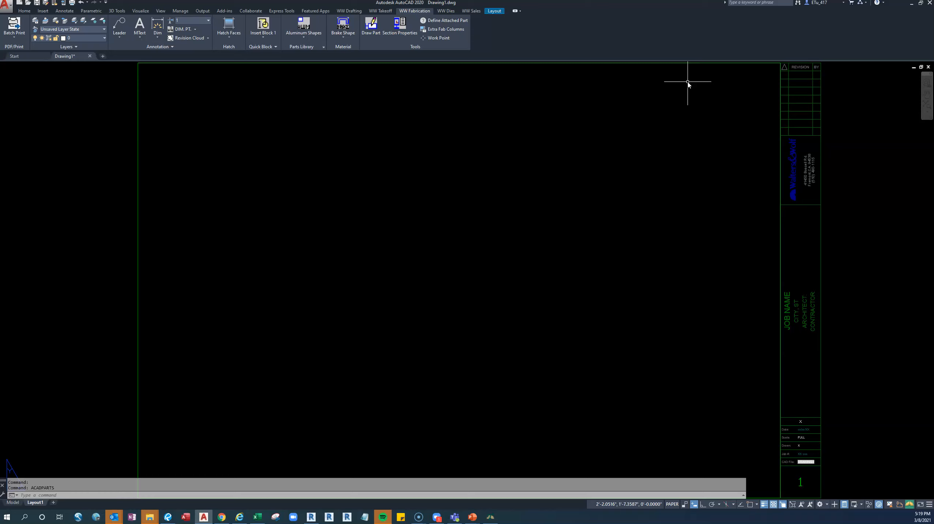
Run the UD command to show the project details, review the detail rows and sort them by RevitResource
left_click(461, 227)
left_click(435, 321)
type("UD")
right_click(393, 263)
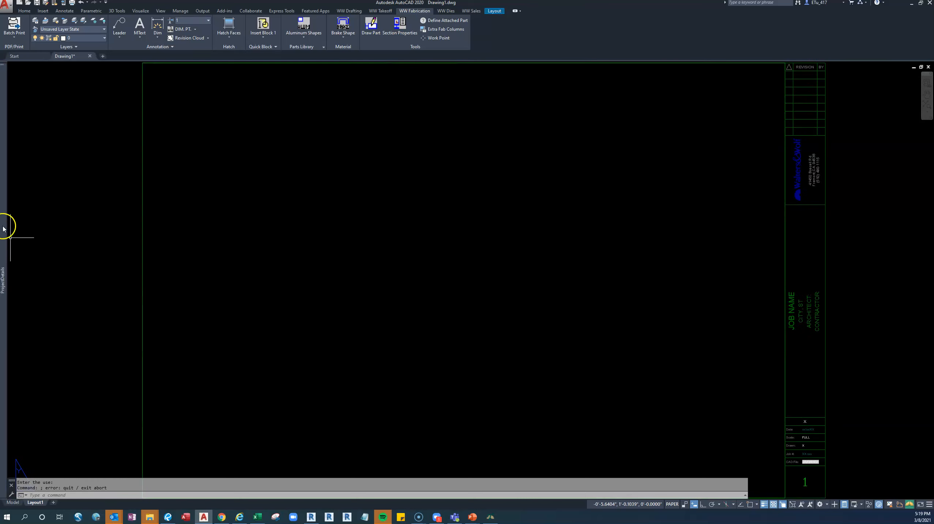
mouse_move(3, 229)
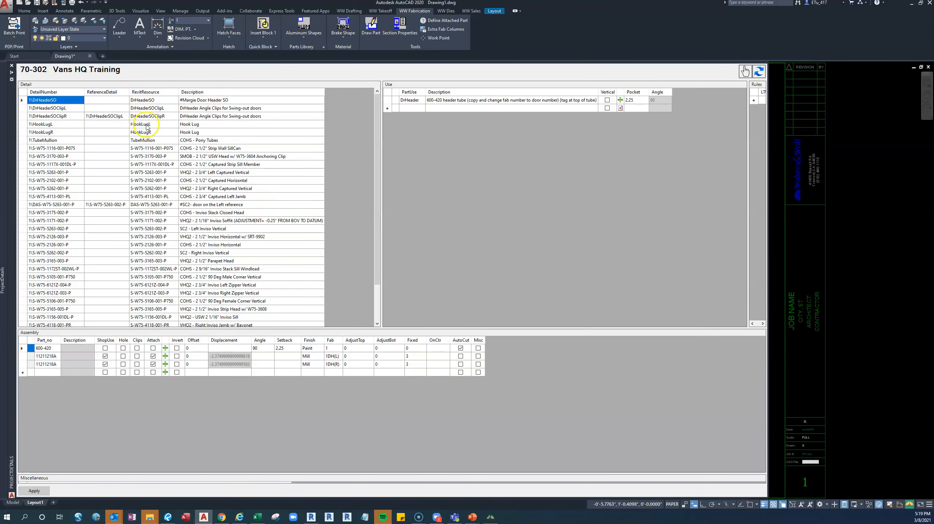
scroll(150, 230, "down", 2)
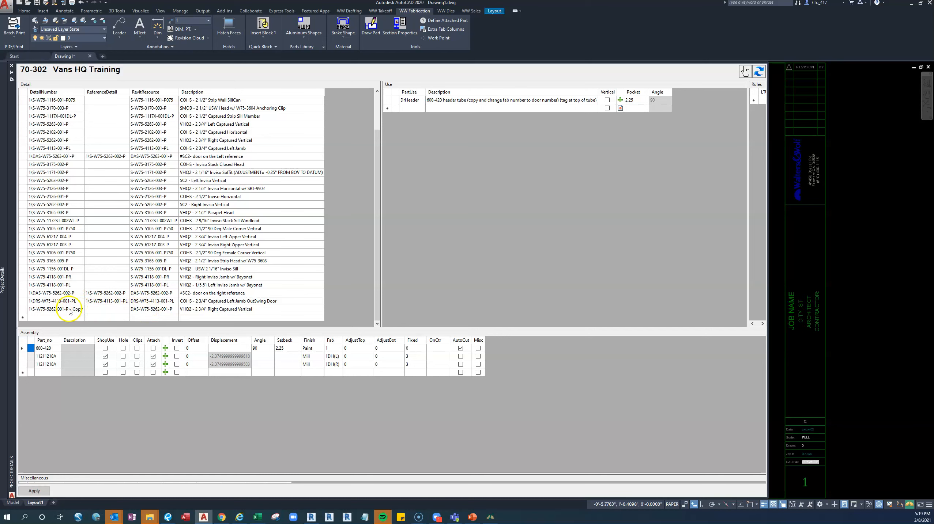
scroll(160, 304, "up", 2)
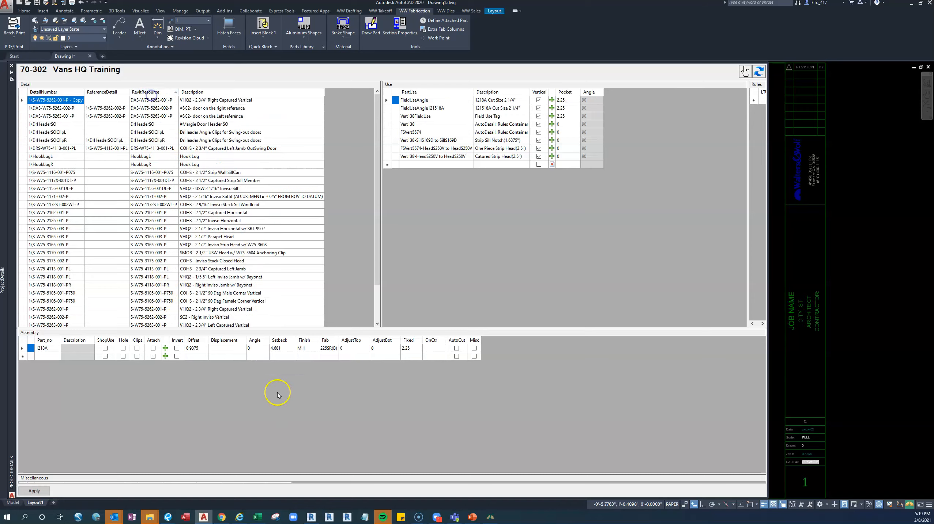
Compare the Intersections_Without_Data sheet in Excel with the RevitResource names in AutoCAD's project details
left_click(257, 517)
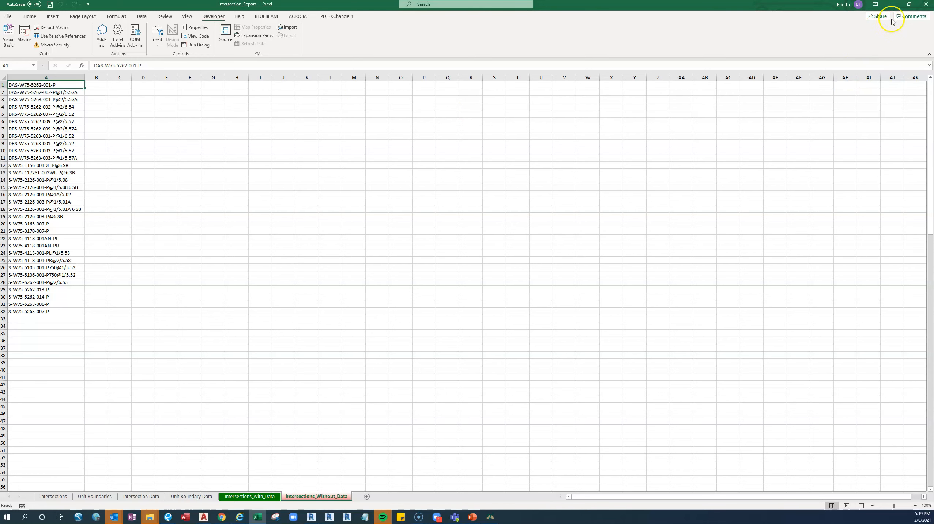
left_click(894, 6)
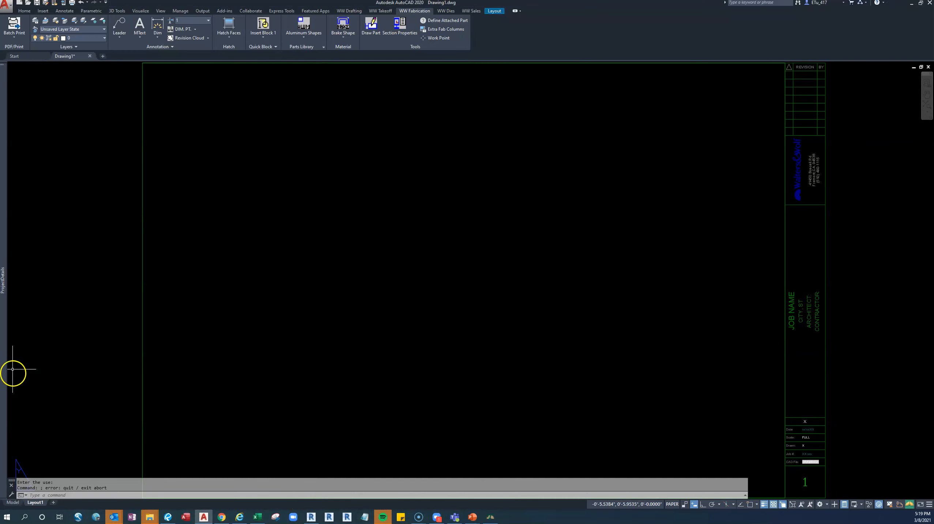
mouse_move(6, 309)
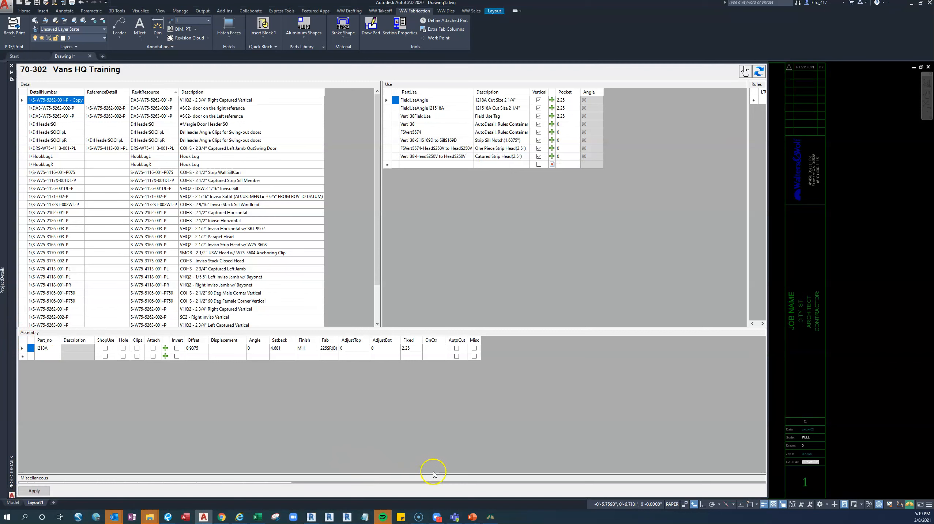
scroll(157, 263, "down", 1)
scroll(157, 263, "down", 1)
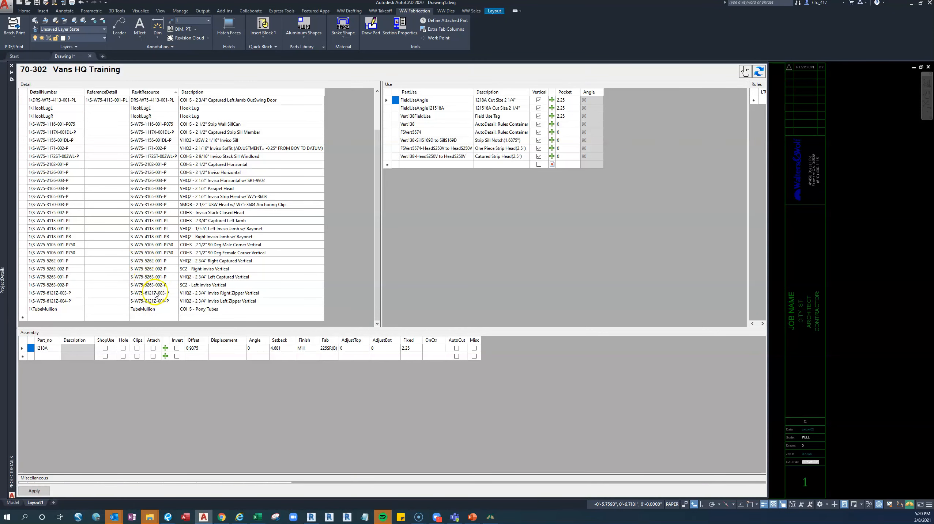
scroll(161, 265, "up", 2)
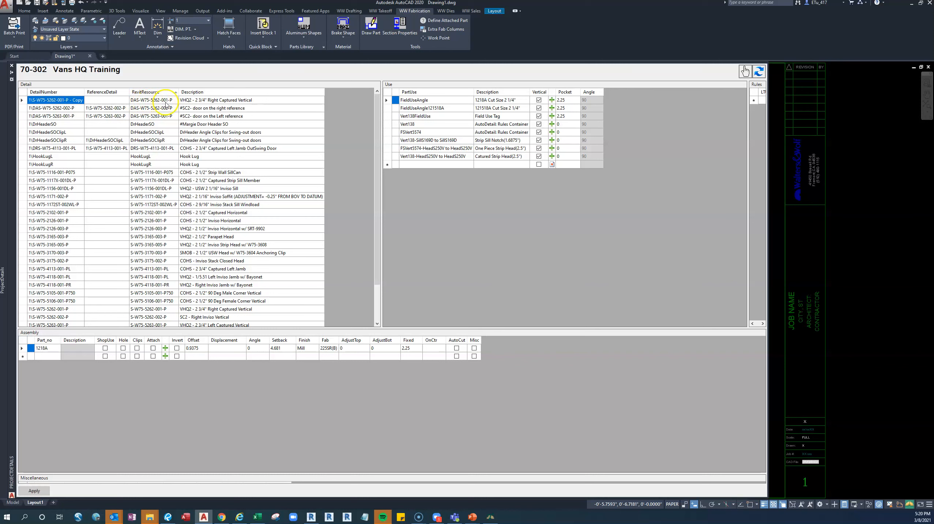
Delete the S-W75-5262-001-P - Copy row, with RevitResource DAS-W75-5262-001-P, from the project details
left_click(140, 101)
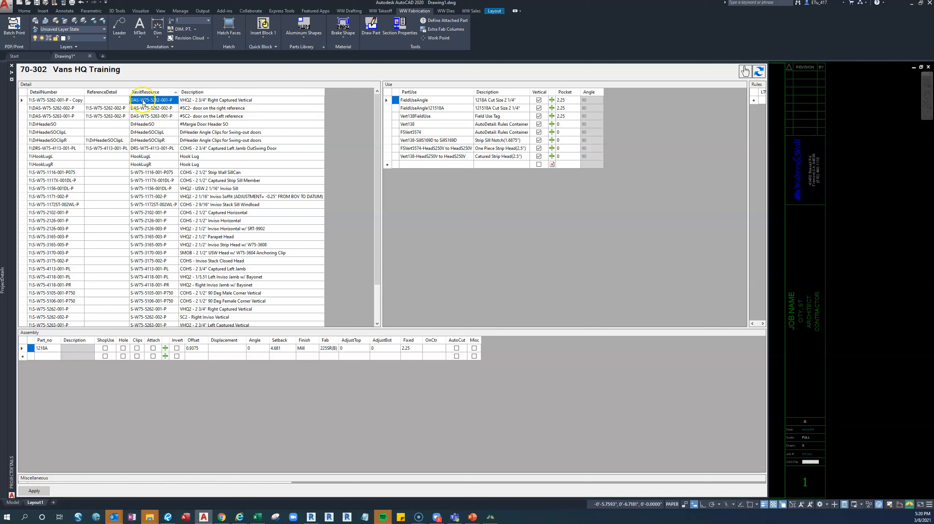
left_click(21, 100)
key("Delete")
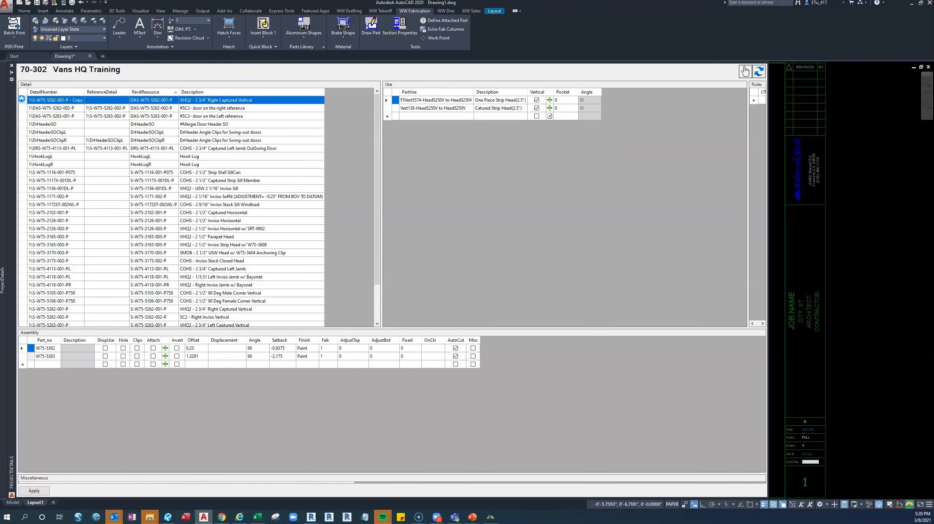
Try to copy the S-W75-5262-001-P detail row, and apply the row deletion to the project details
scroll(174, 183, "down", 2)
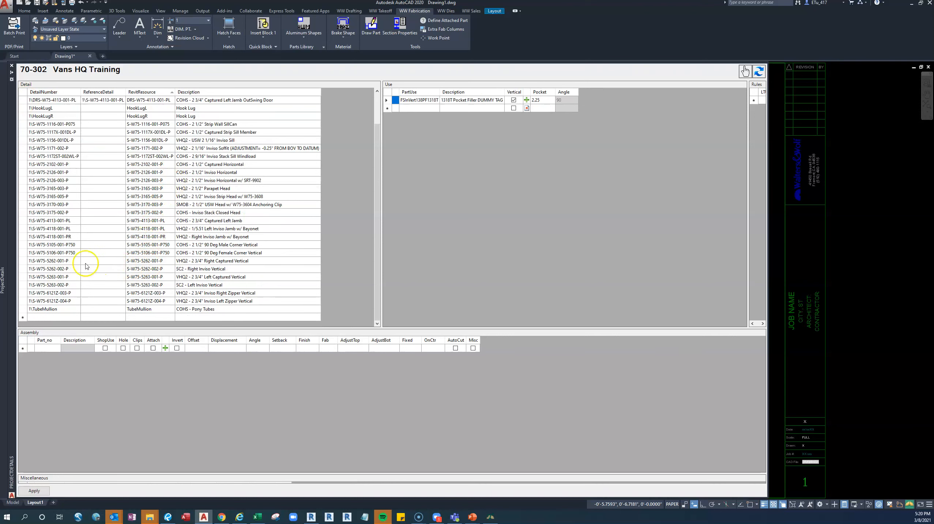
left_click(21, 261)
right_click(21, 262)
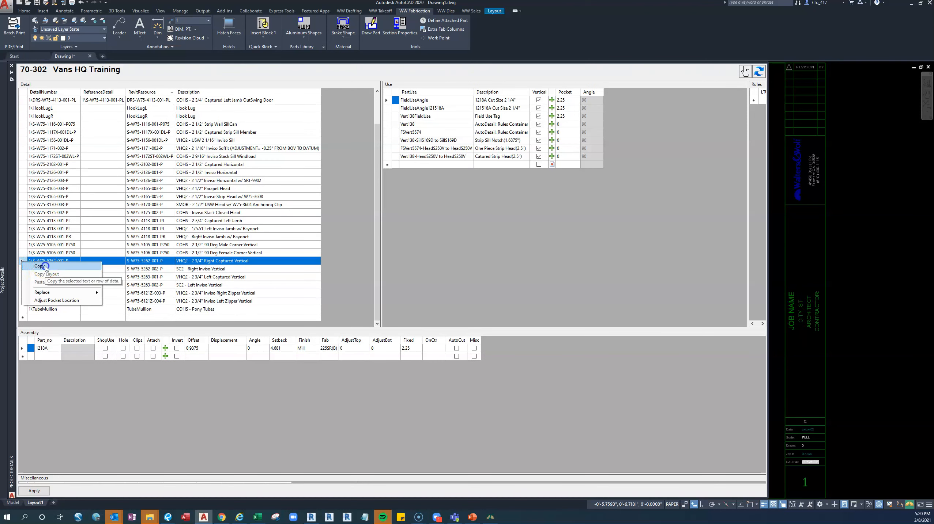
left_click(55, 281)
left_click(523, 273)
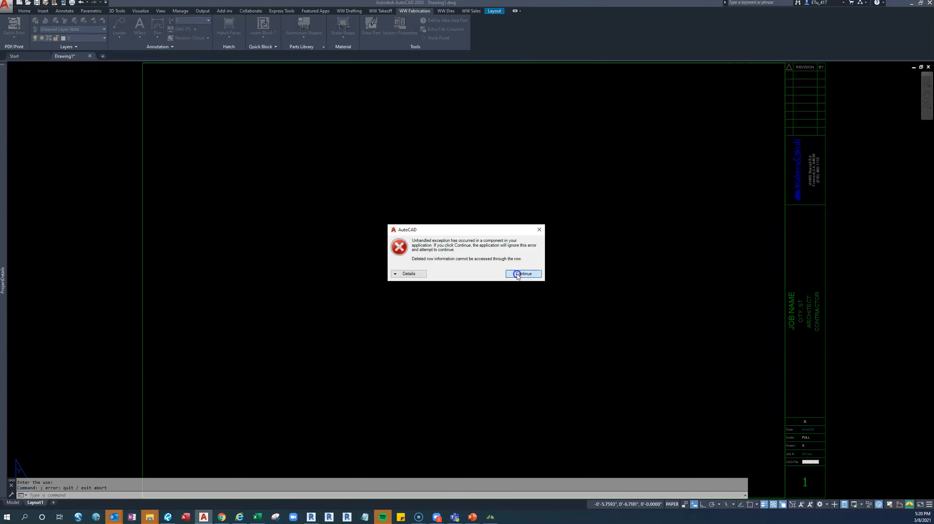
mouse_move(11, 264)
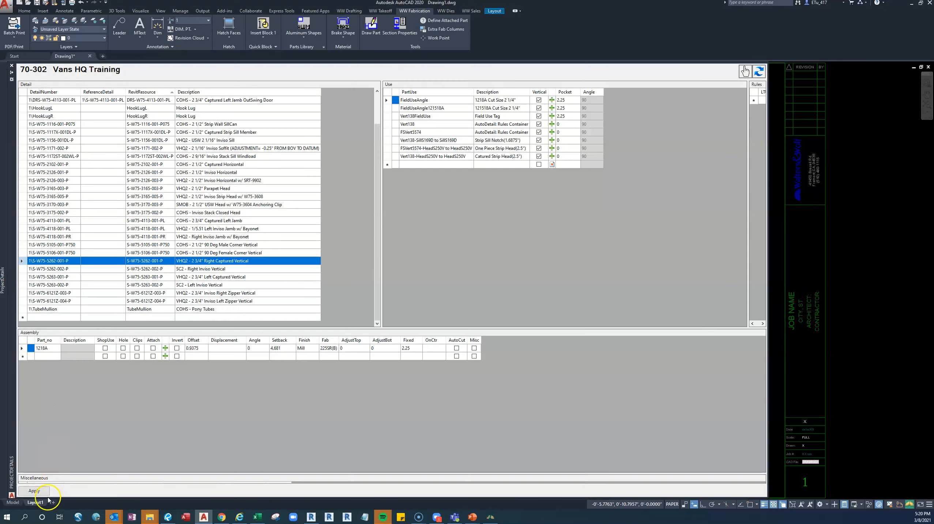
left_click(34, 491)
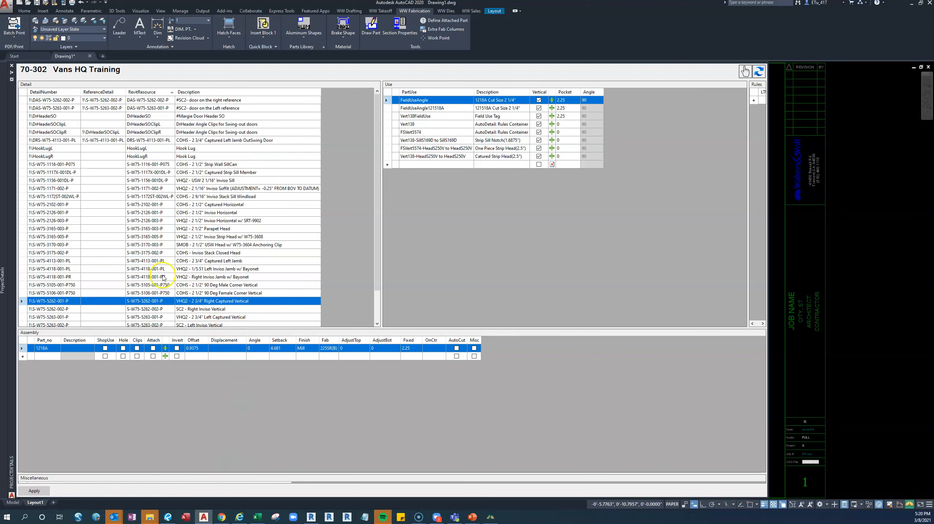
Copy the S-W75-5262-001-P detail row and paste it into the empty last row of the project details
scroll(66, 271, "down", 2)
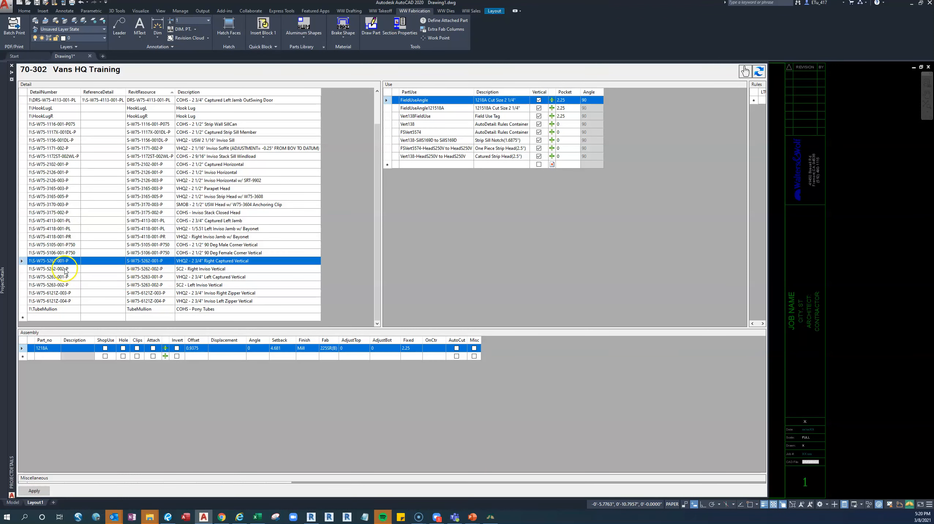
right_click(23, 260)
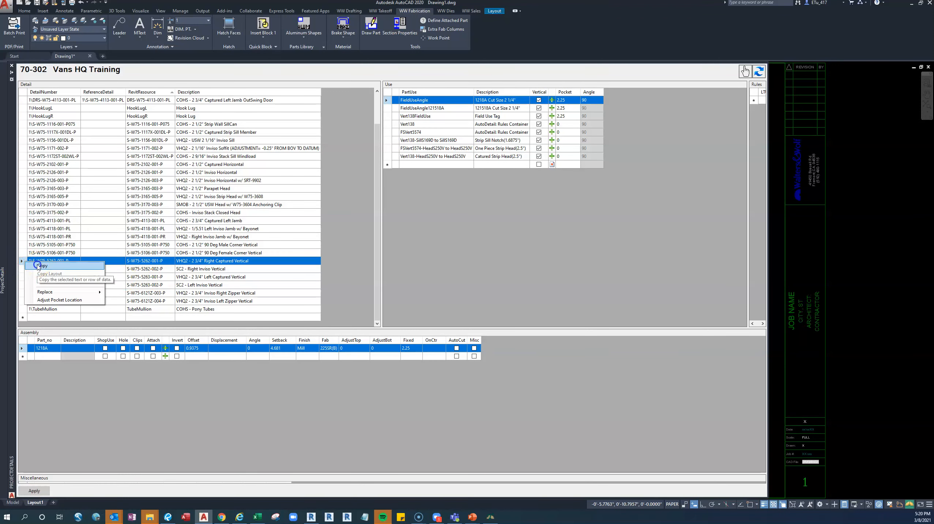
left_click(40, 266)
left_click(21, 317)
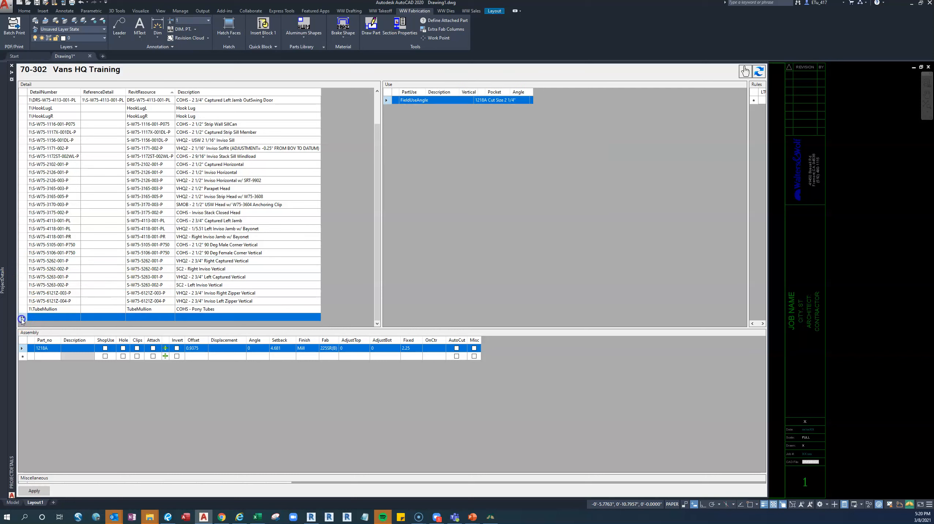
right_click(22, 318)
left_click(55, 341)
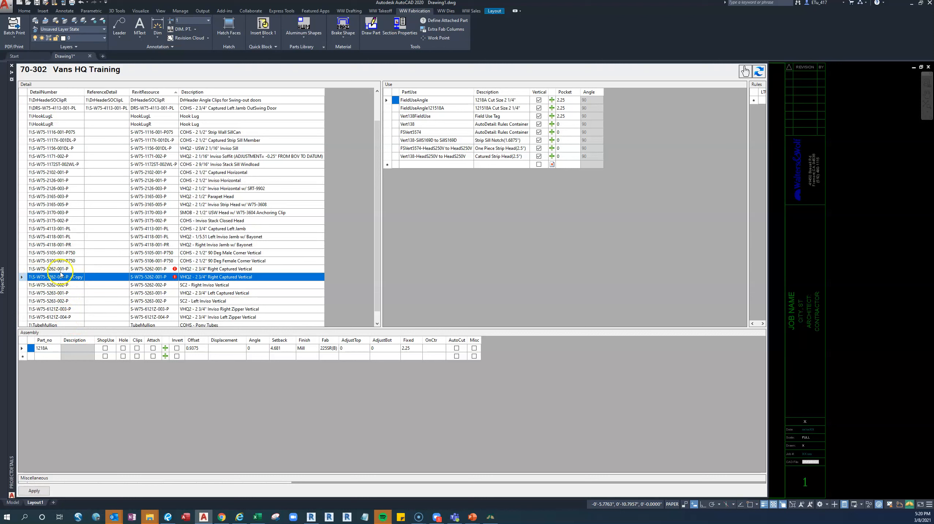
Set the copied detail's RevitResource to DAS-W75-5262-001-P and apply the change
left_click(169, 277)
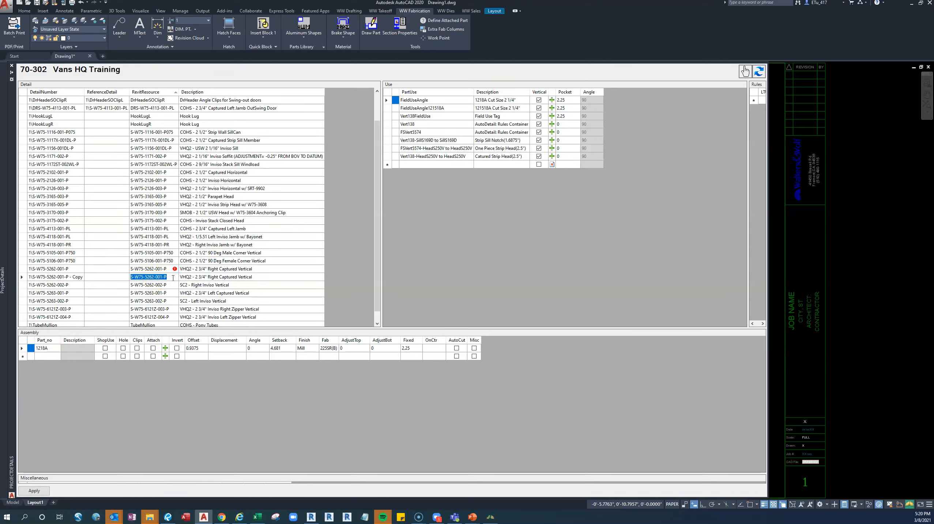
left_click(130, 277)
left_click(175, 285)
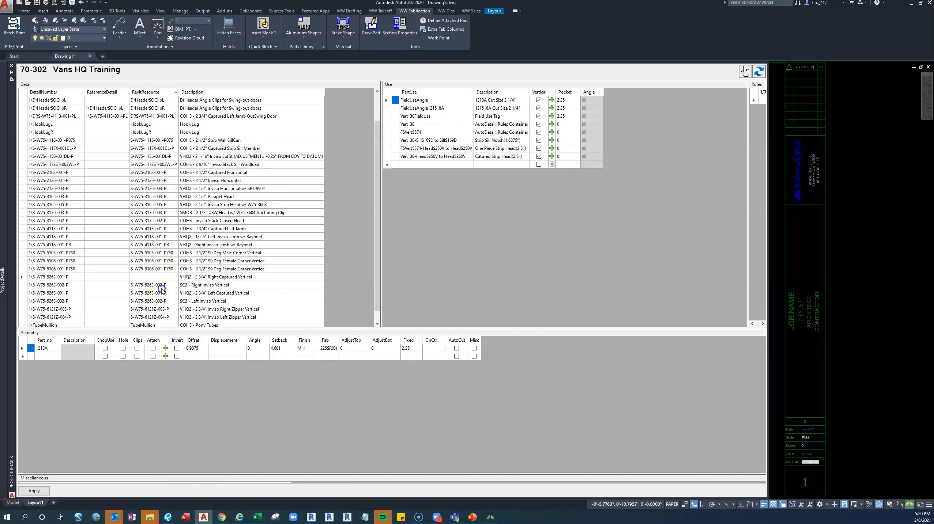
left_click(34, 491)
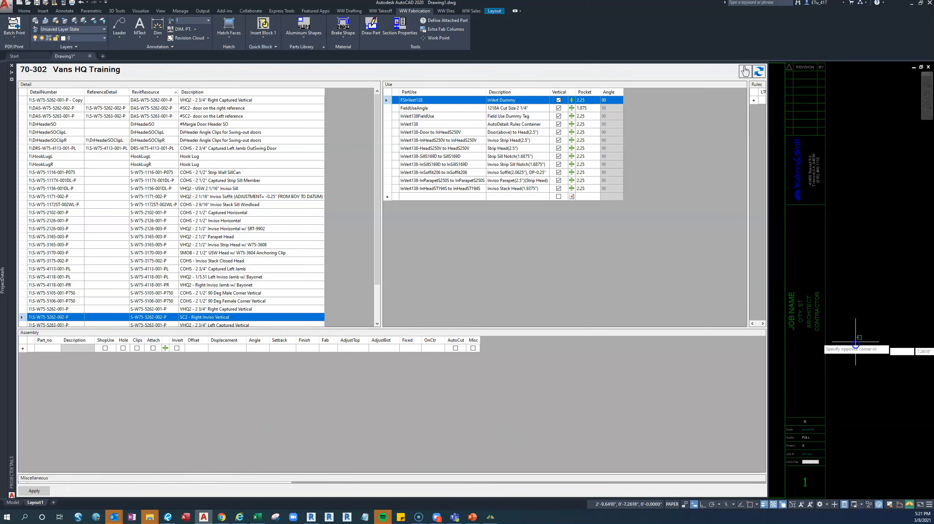
Leave the project details, switch to Excel and close the Intersection_Report workbook
left_click(850, 324)
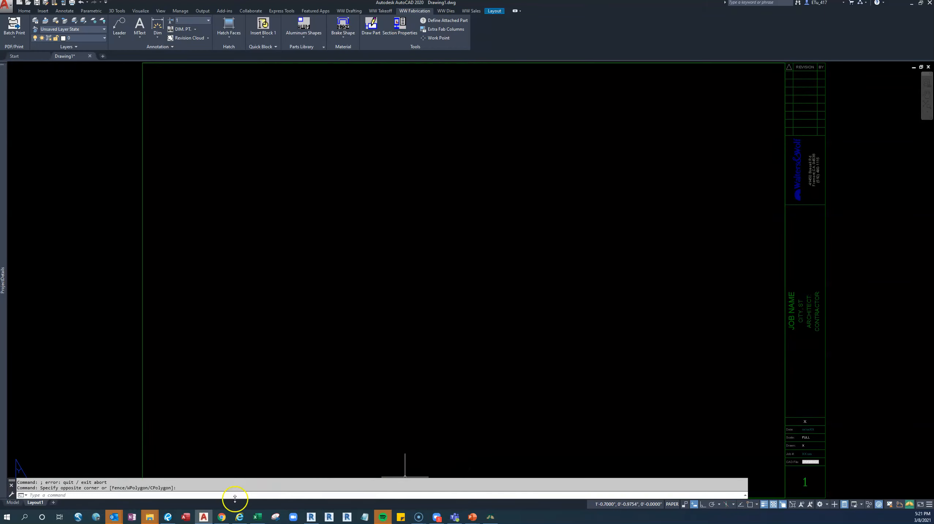
left_click(258, 517)
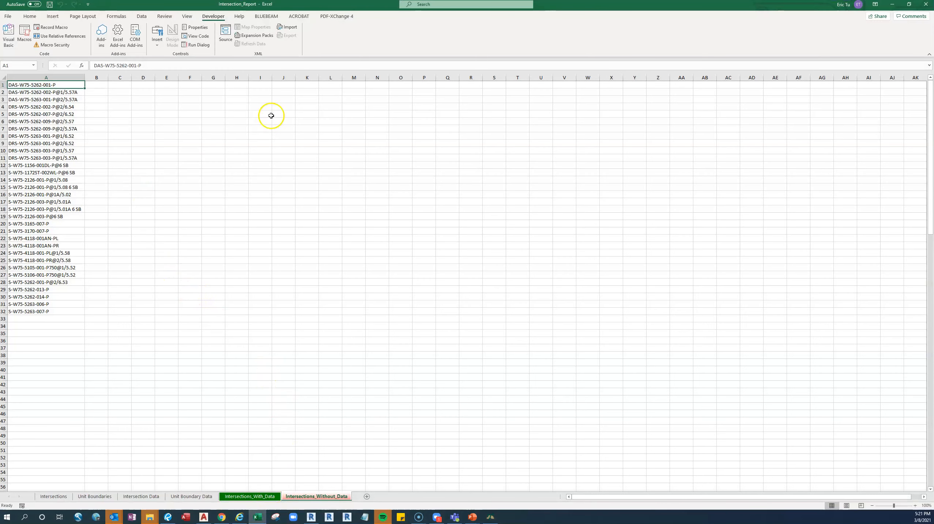
left_click(927, 5)
left_click(464, 267)
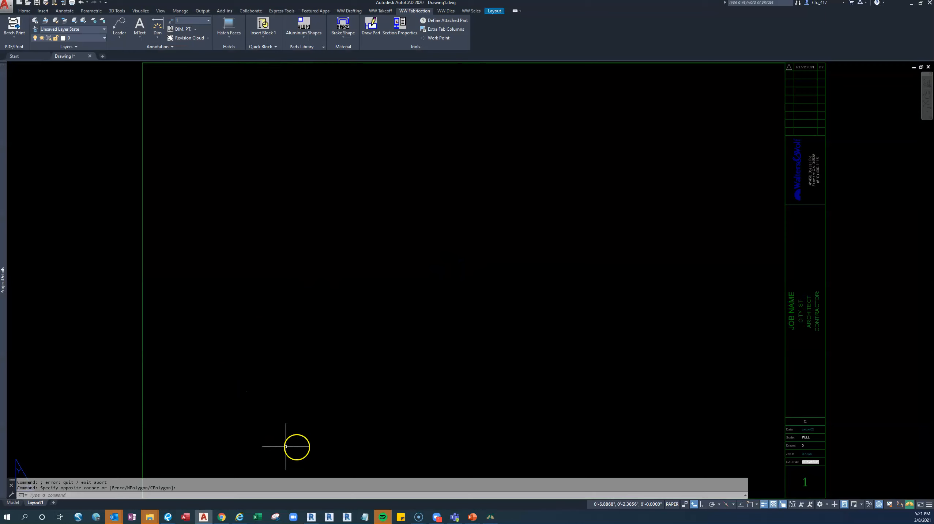
Minimize the AutoCAD window and open the Intersection_Report workbook in Excel again from its folder
left_click(913, 3)
double_click(696, 332)
double_click(423, 170)
left_click(425, 214)
double_click(425, 214)
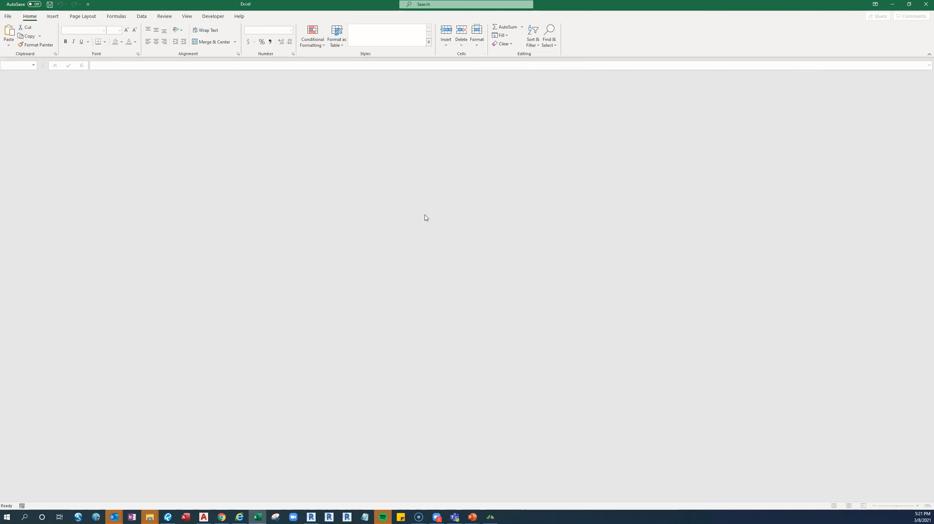
left_click(580, 244)
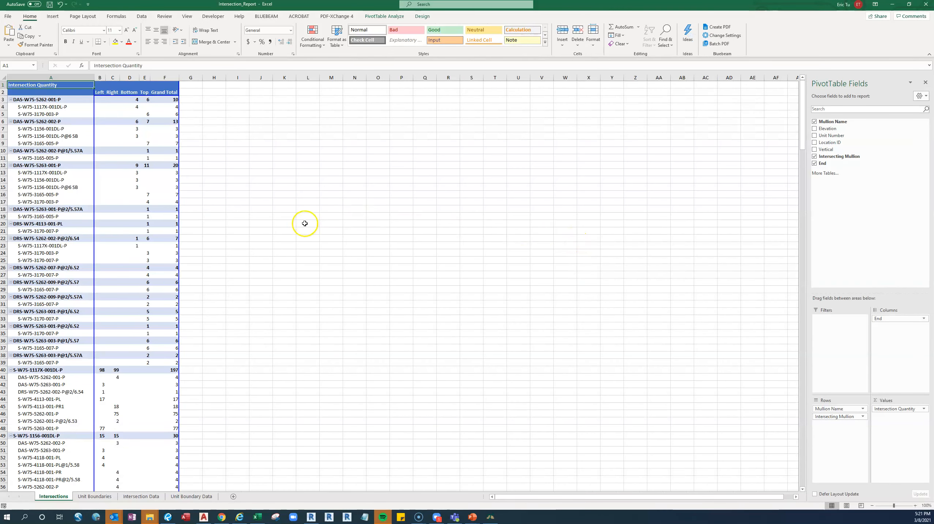
Enter CurrentDB in cell H1 of the Intersections sheet and fit column H to its content
left_click(221, 376)
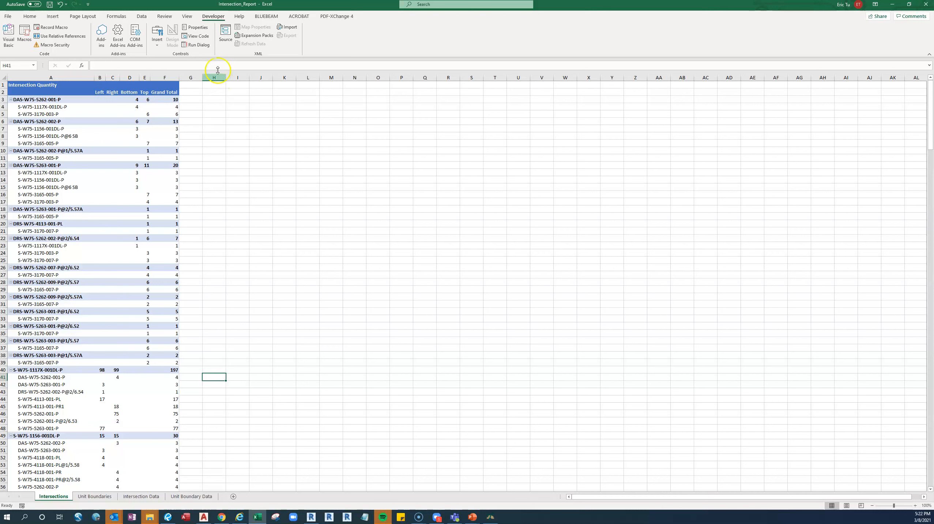
left_click(217, 85)
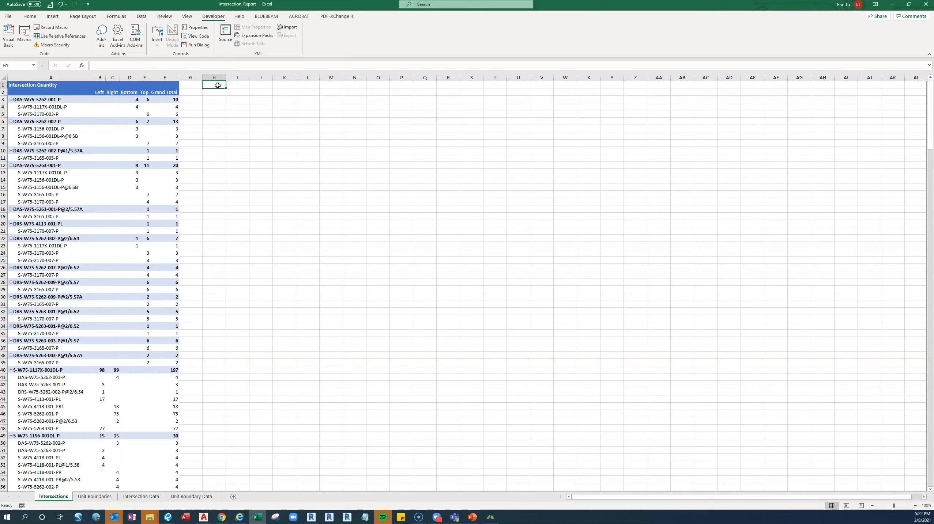
type("Curr")
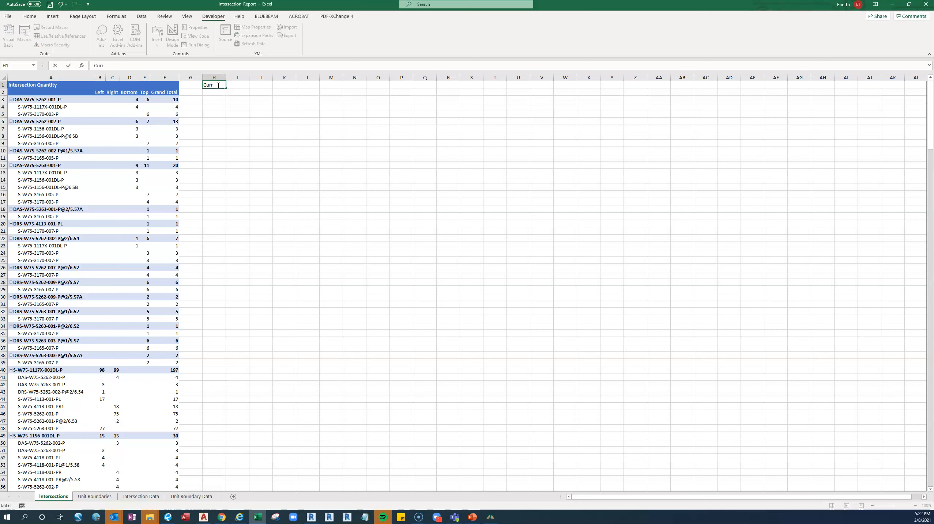
type("entDB")
left_click(259, 100)
double_click(224, 75)
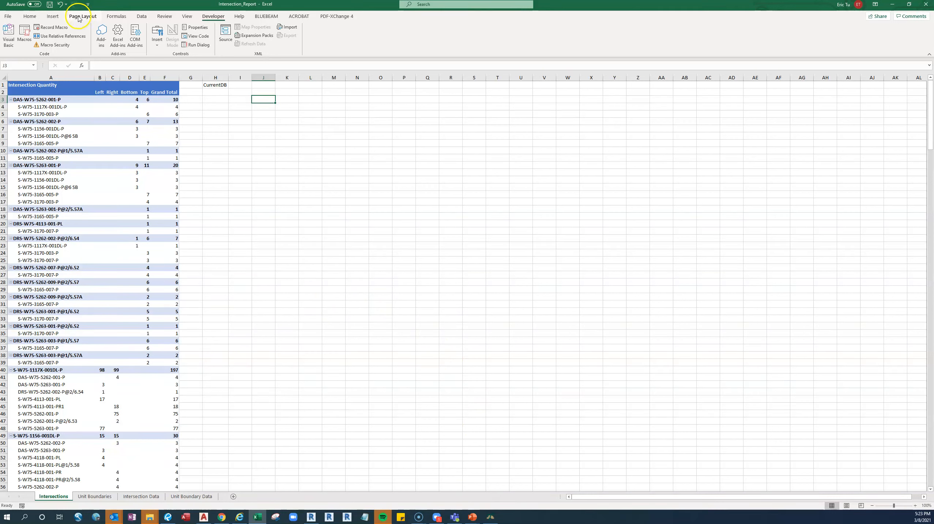
Run the PERSONAL.XLSB check_data_exists macro and review the Intersections_With_Data and Intersections_Without_Data sheets
left_click(24, 35)
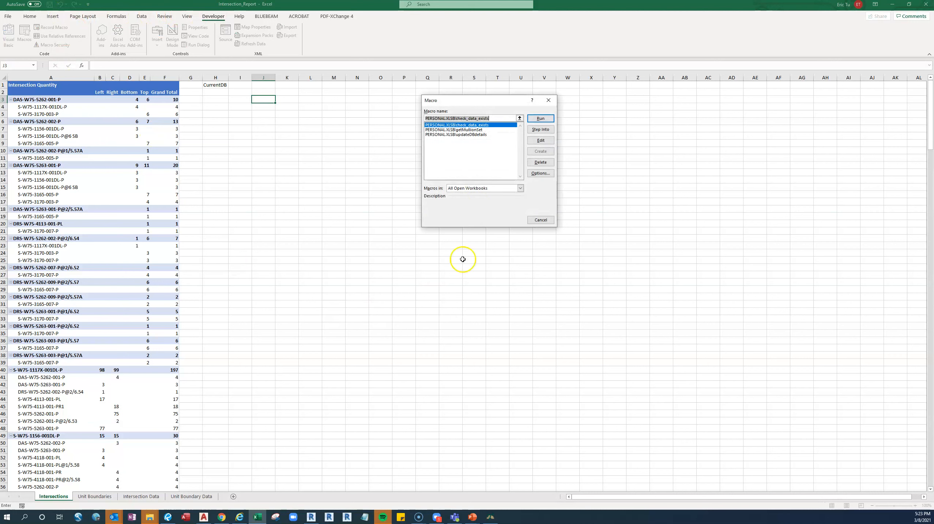
left_click(541, 118)
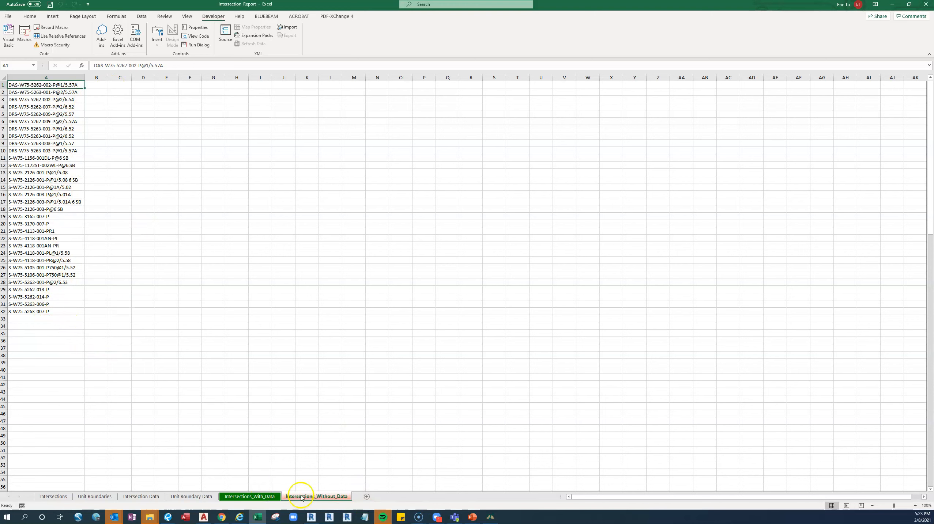
left_click(266, 499)
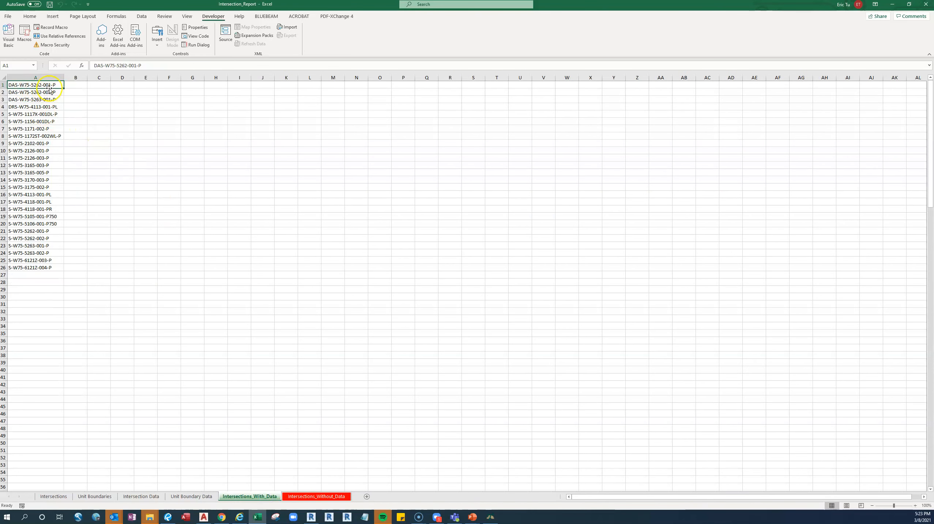
left_click(327, 497)
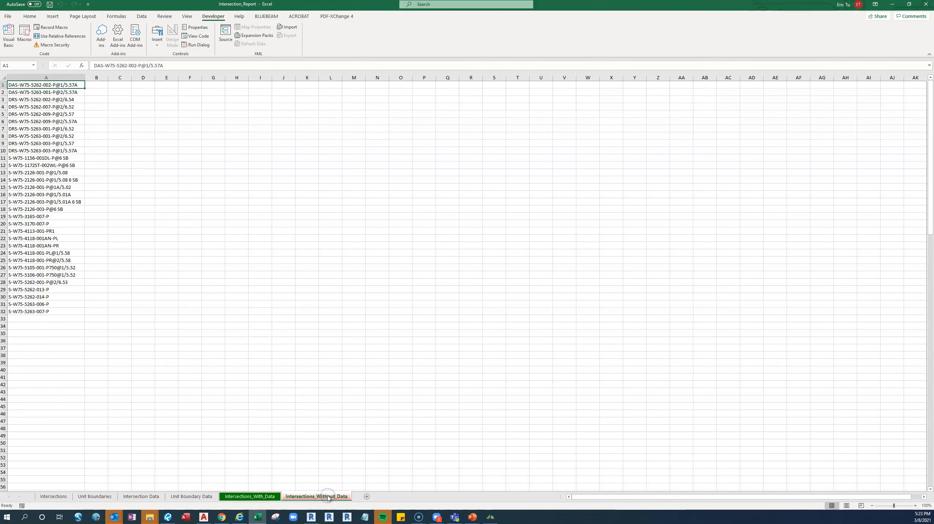